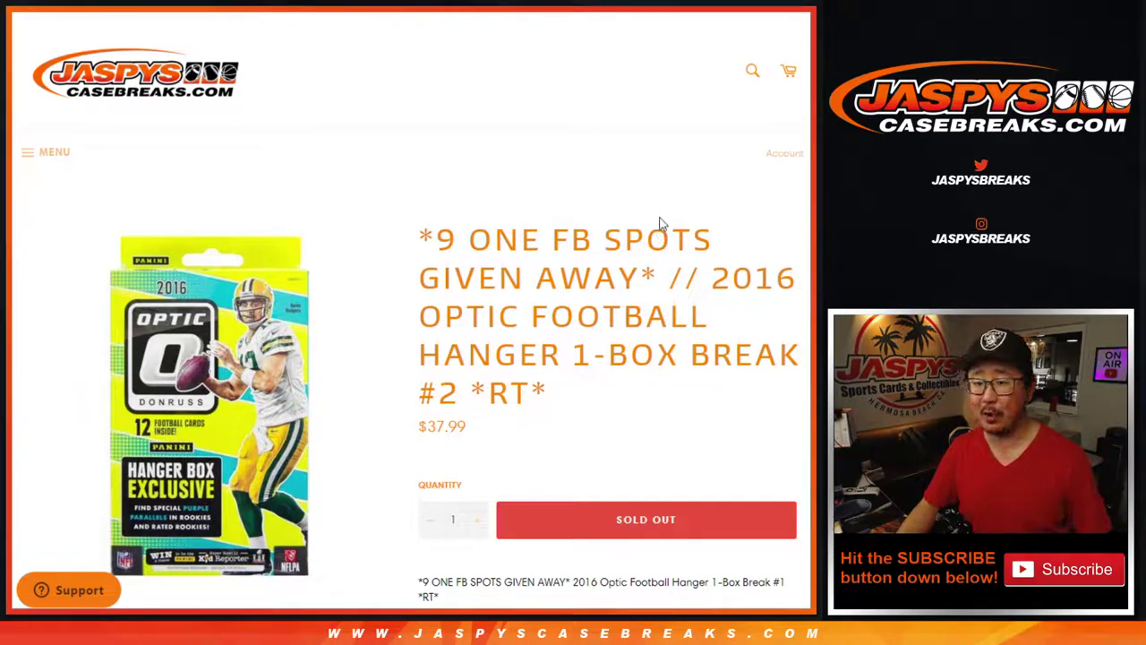
Highlight 'ONE', the 9, and the rule about randomizing all 32 names in the instructions
double_click(517, 231)
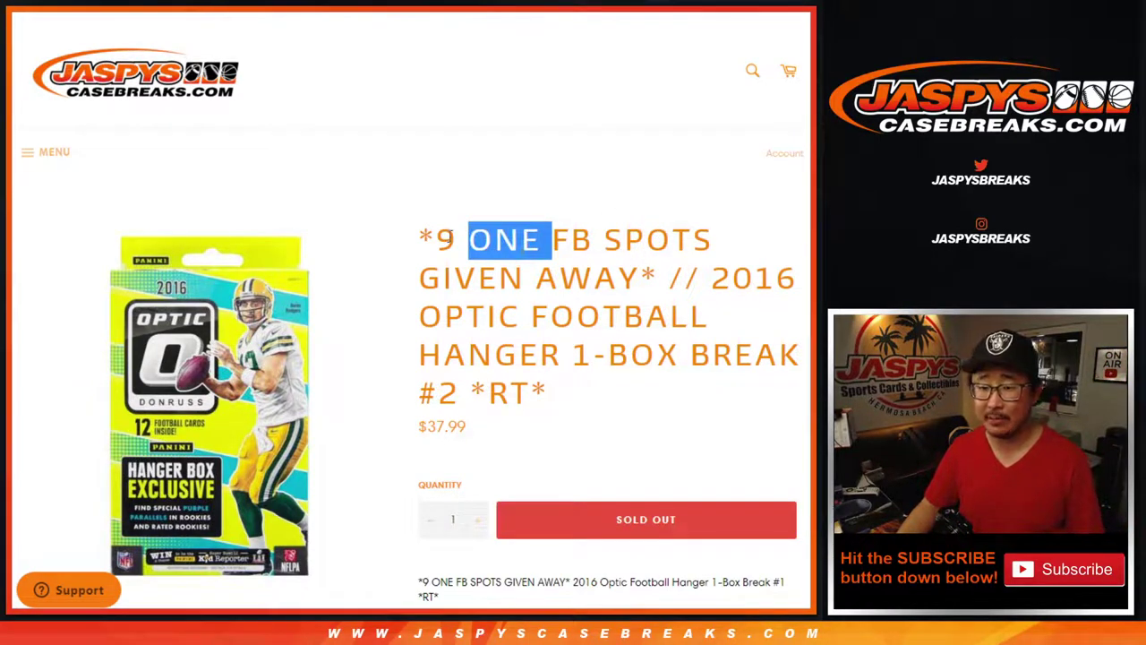
left_click(448, 238)
double_click(445, 240)
left_click(446, 240)
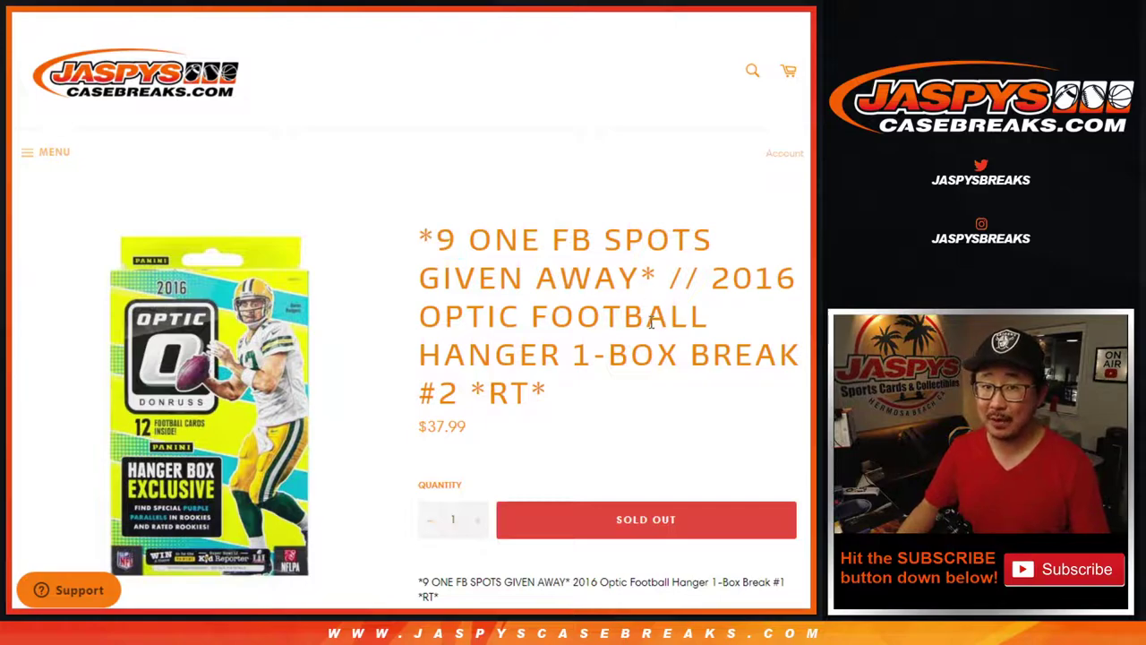
scroll(651, 322, "down", 3)
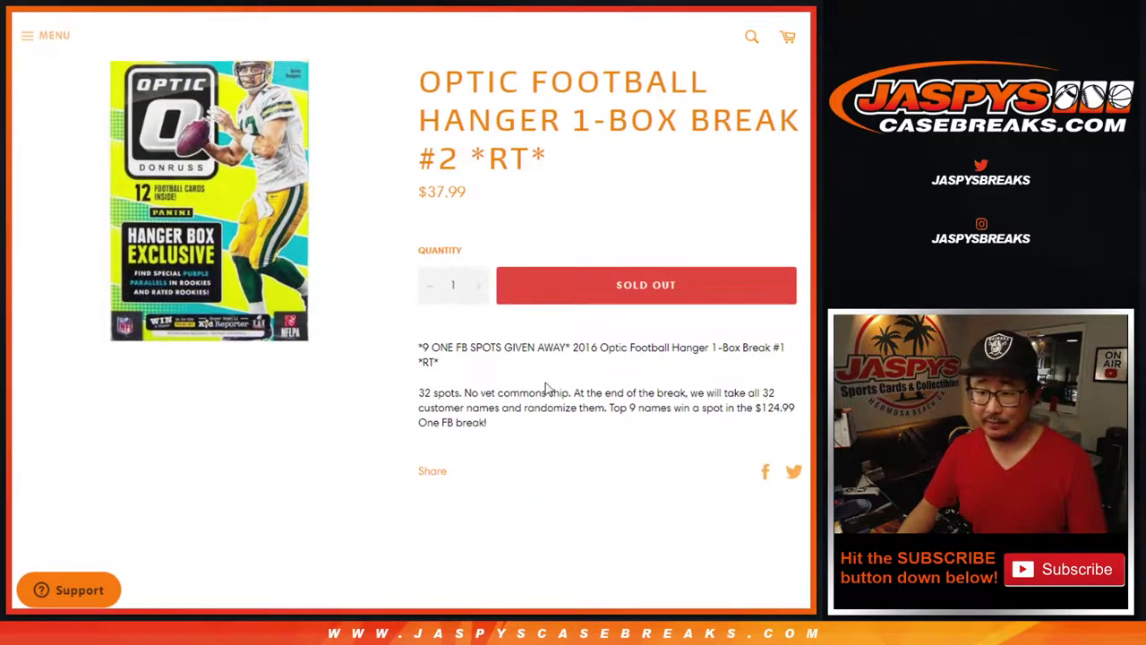
left_click_drag(486, 386, 674, 439)
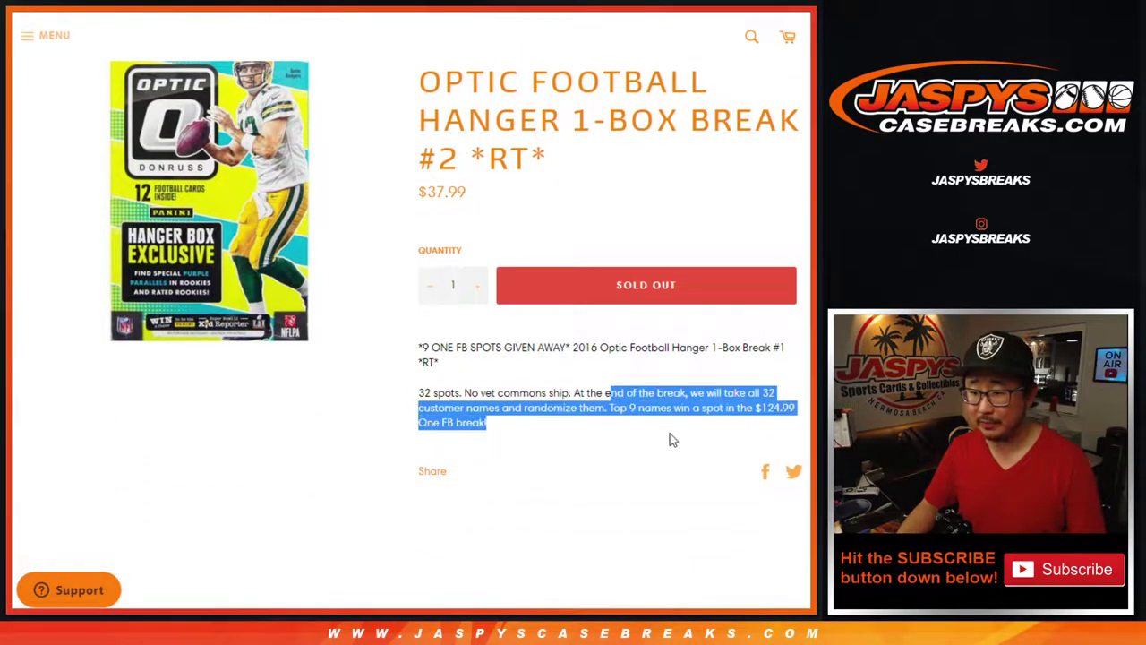
scroll(667, 446, "up", 3)
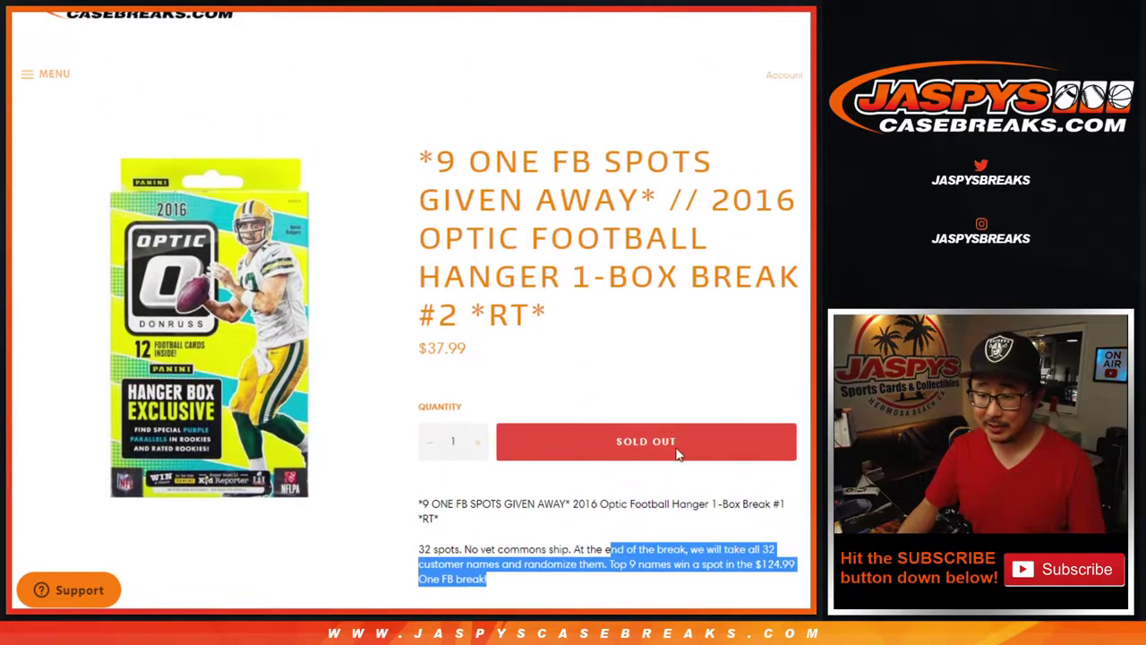
Look over the names and NFL team lists, then roll two dice on the dice roller
key("ctrl+Tab")
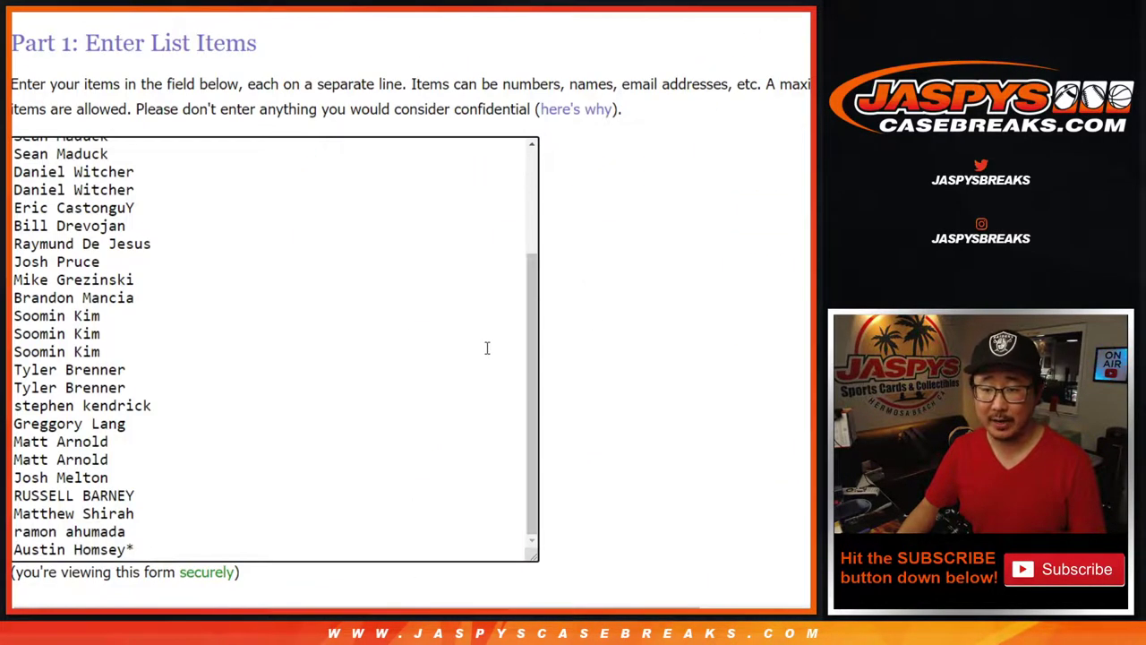
scroll(487, 348, "up", 3)
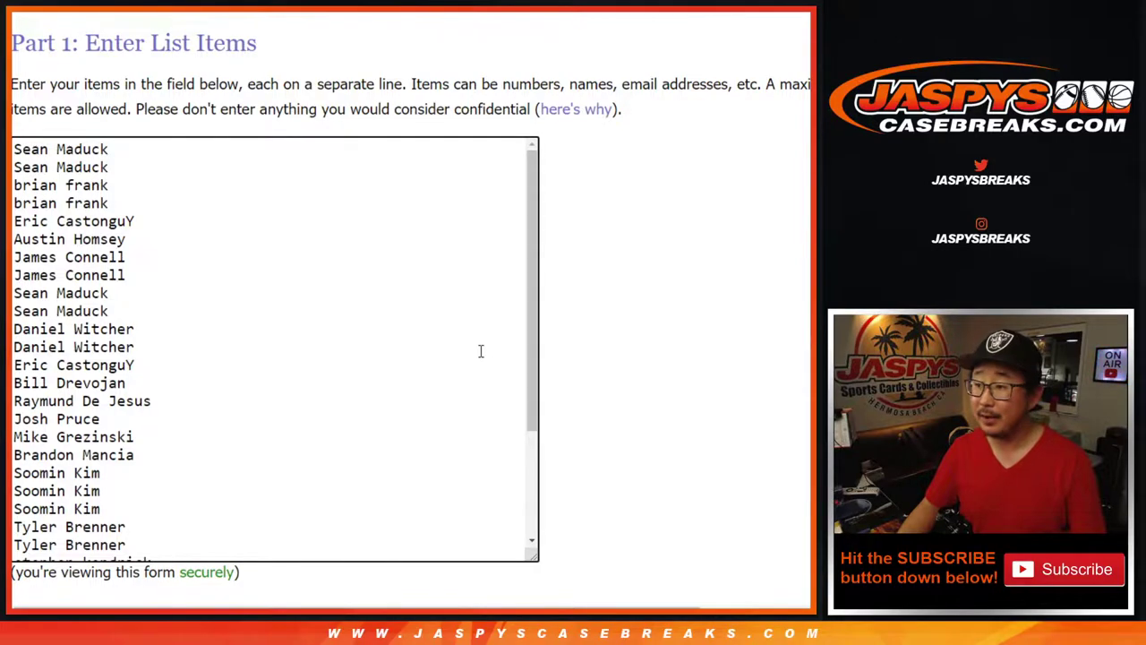
scroll(480, 350, "down", 3)
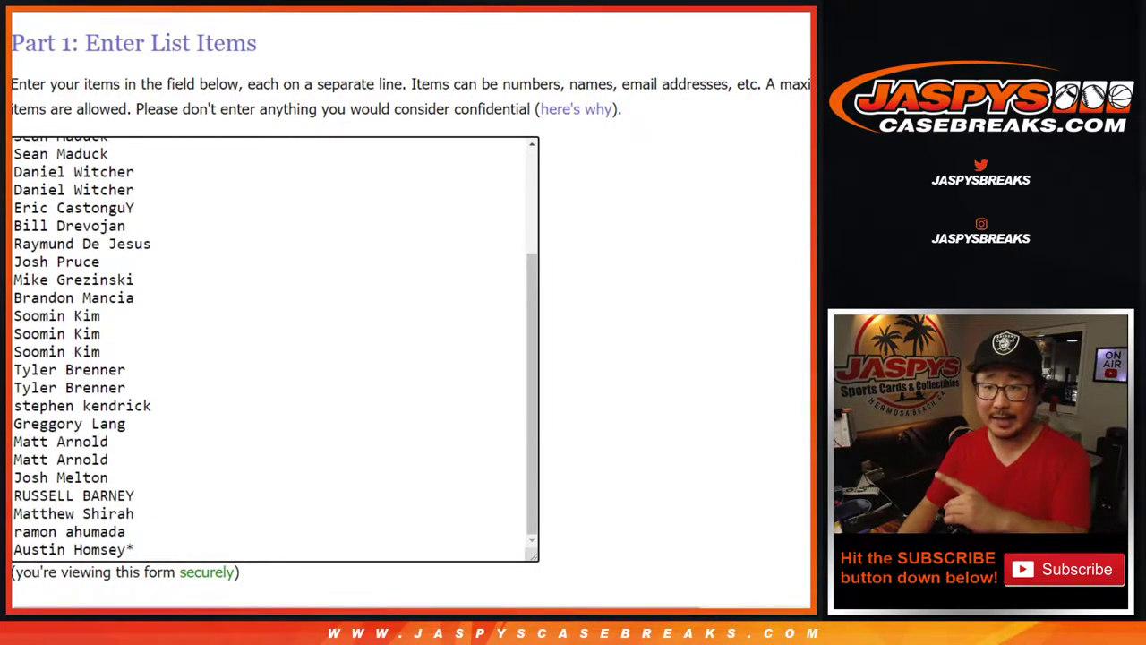
key("ctrl+Tab")
scroll(325, 224, "up", 5)
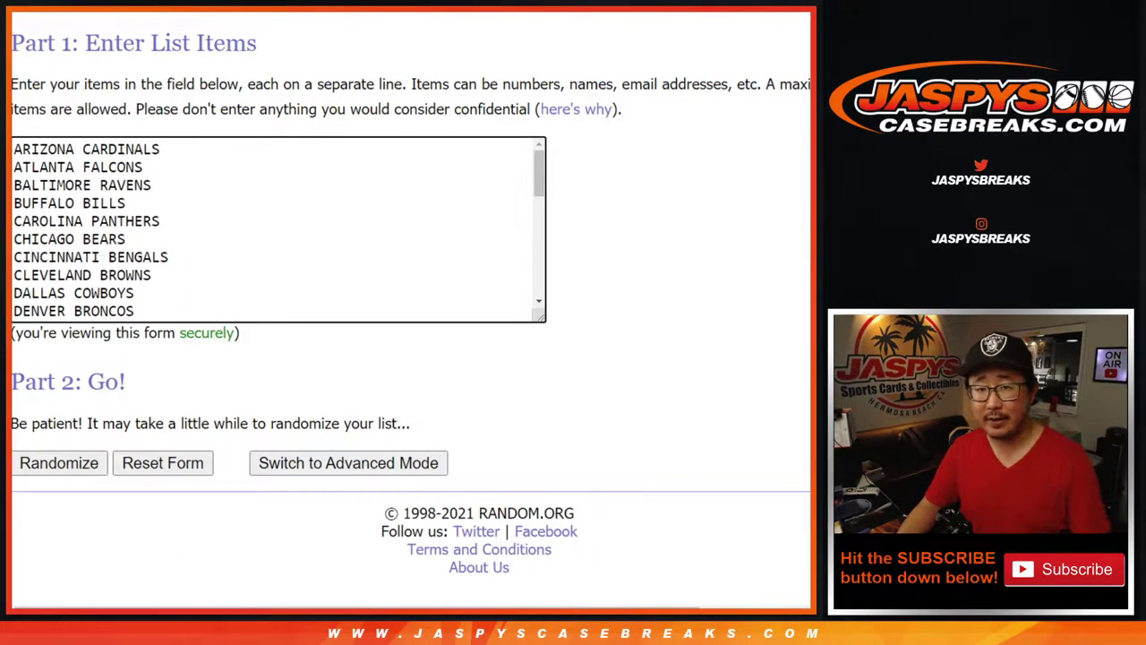
key("ctrl+Tab")
left_click(51, 352)
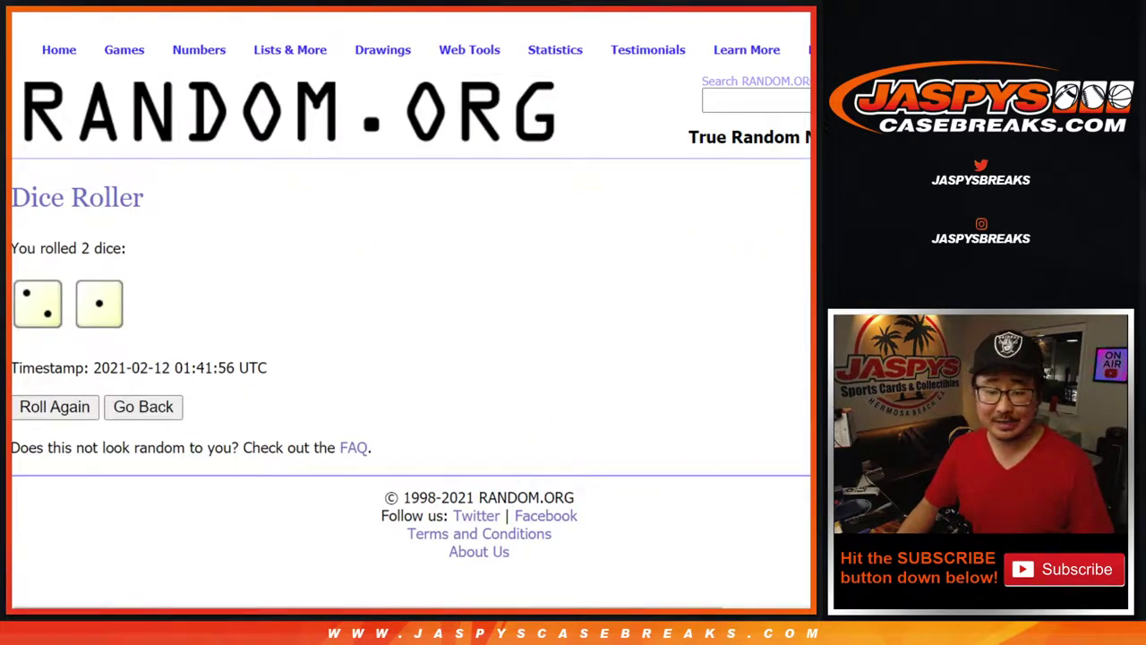
Shuffle the 32-name list with Randomize and Again!
key("ctrl+Tab")
scroll(62, 448, "down", 3)
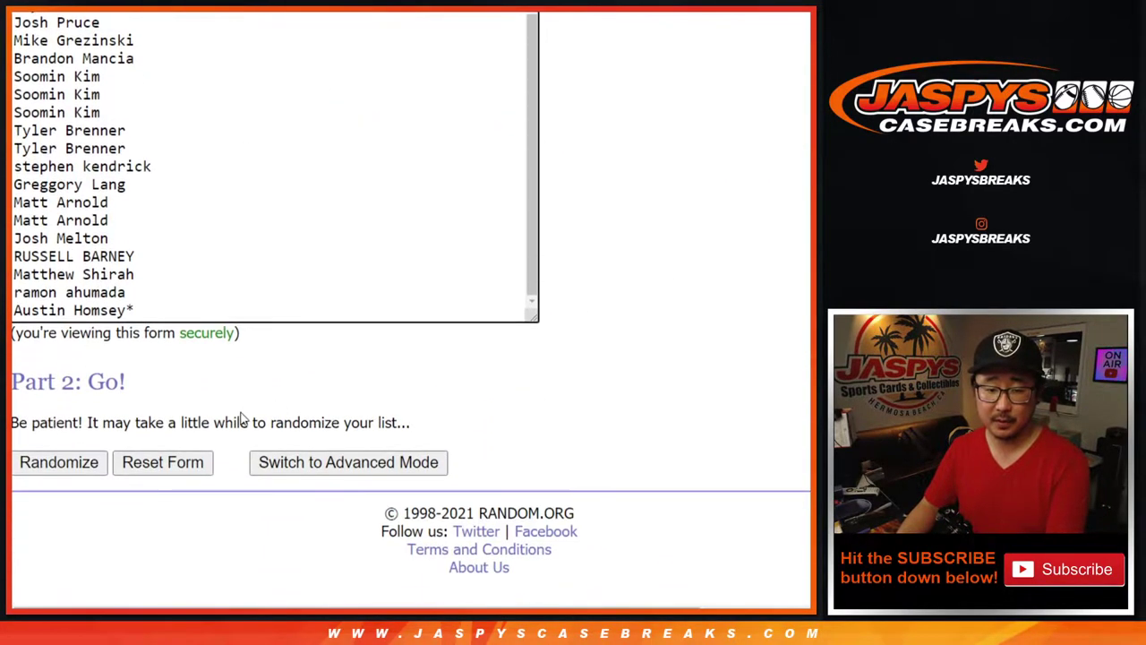
left_click(56, 464)
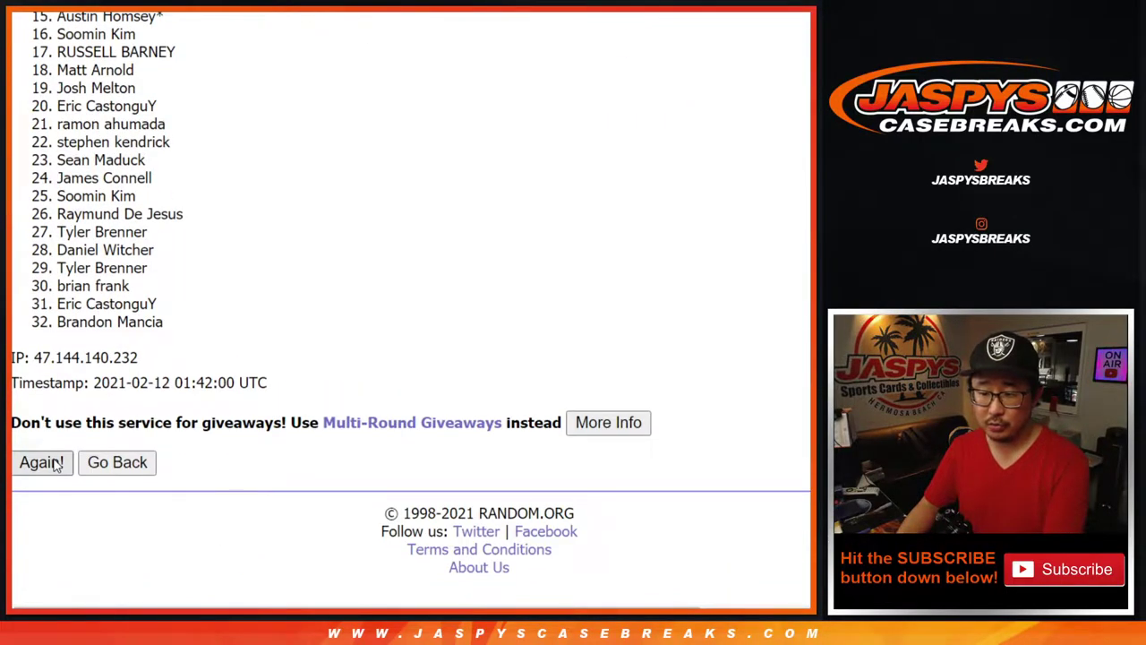
left_click(41, 462)
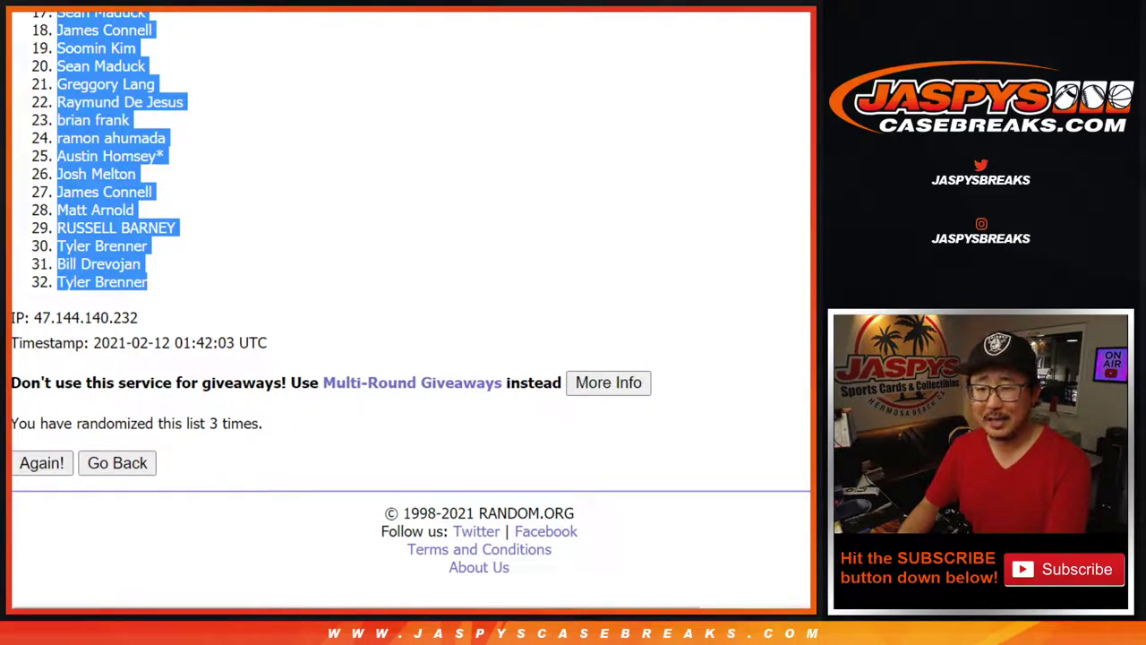
Paste the shuffled names into column A of the spreadsheet, starting at A1
key("alt+Tab")
right_click(61, 144)
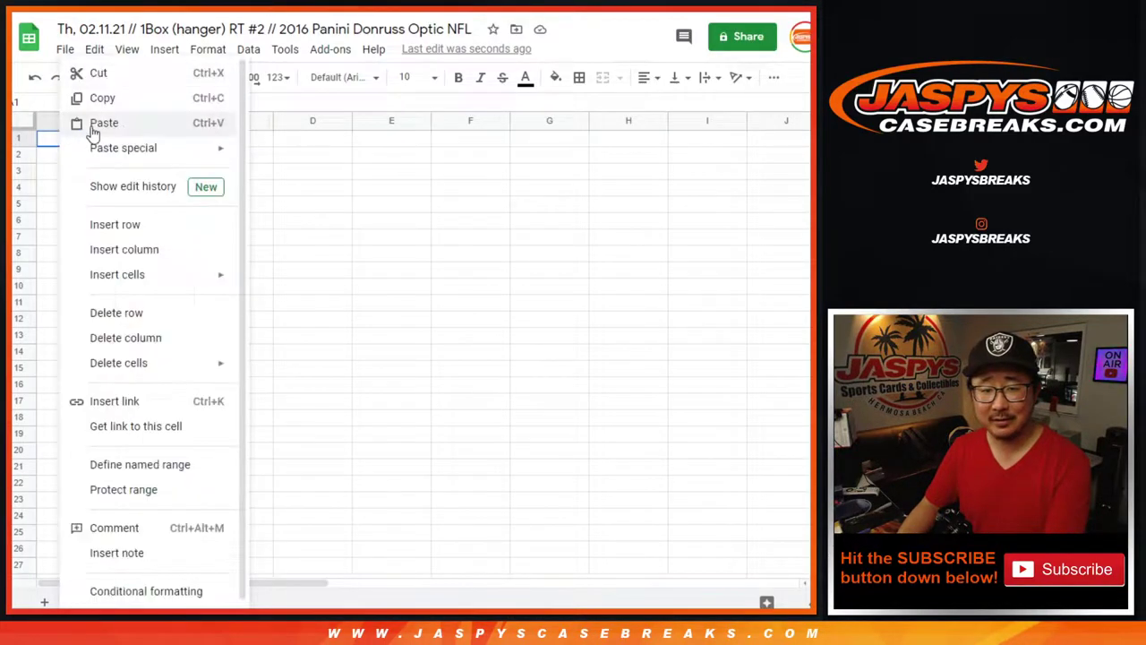
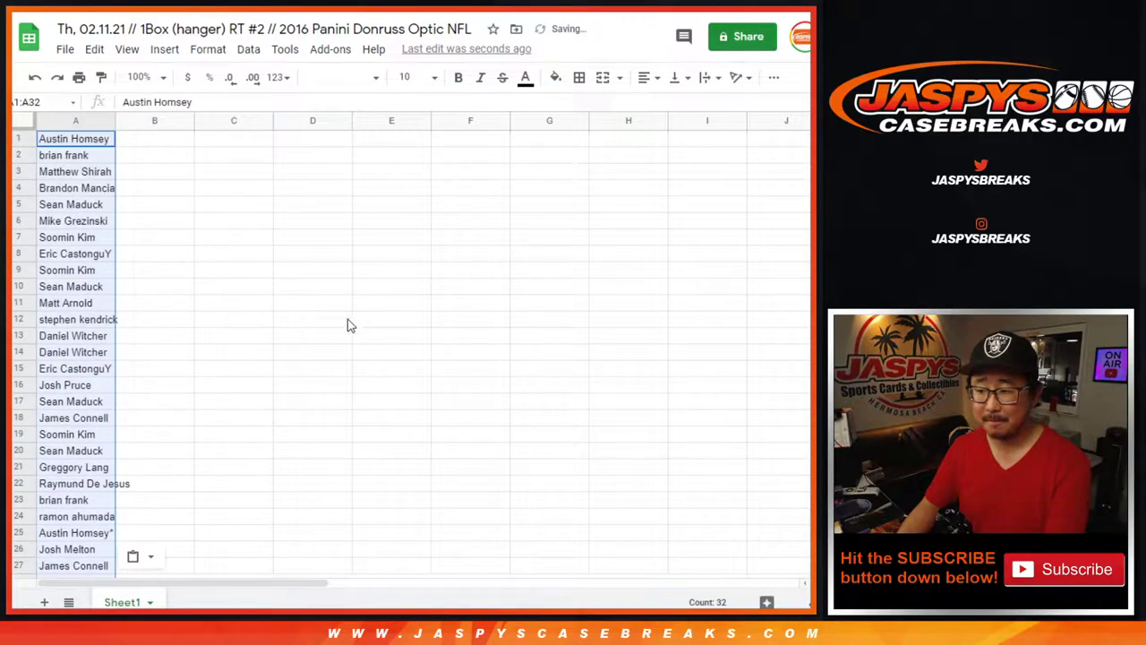
key("alt+Tab")
Randomize the NFL team list three times, Chargers first and Patriots last, and select it
key("alt+Tab")
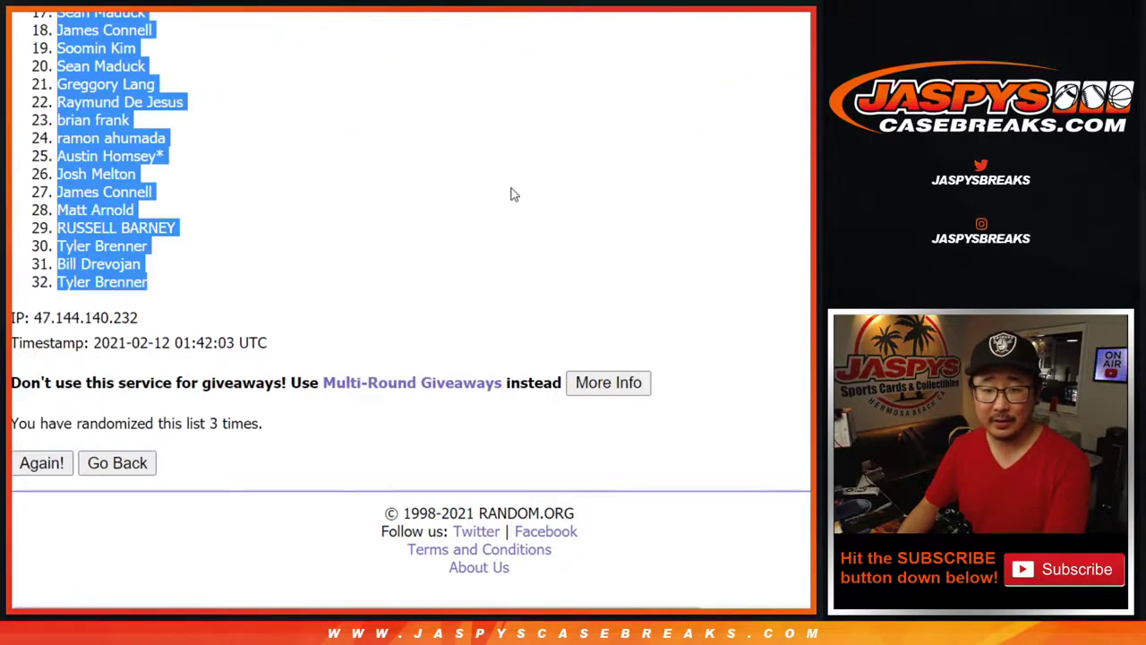
key("alt+Tab")
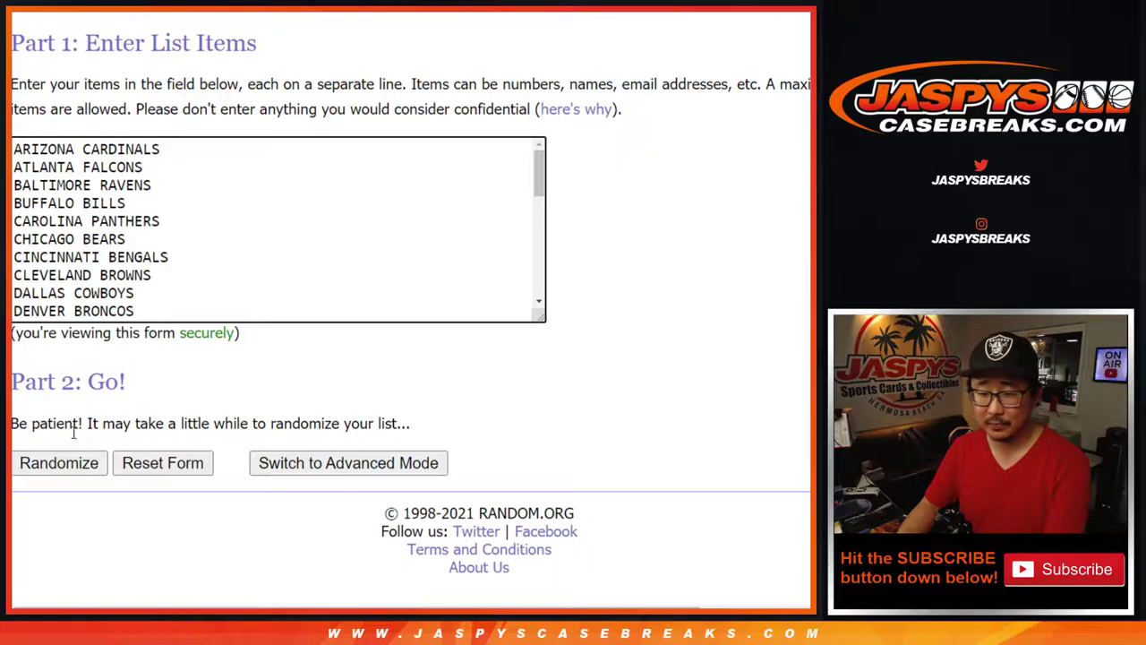
left_click(46, 469)
scroll(42, 469, "down", 6)
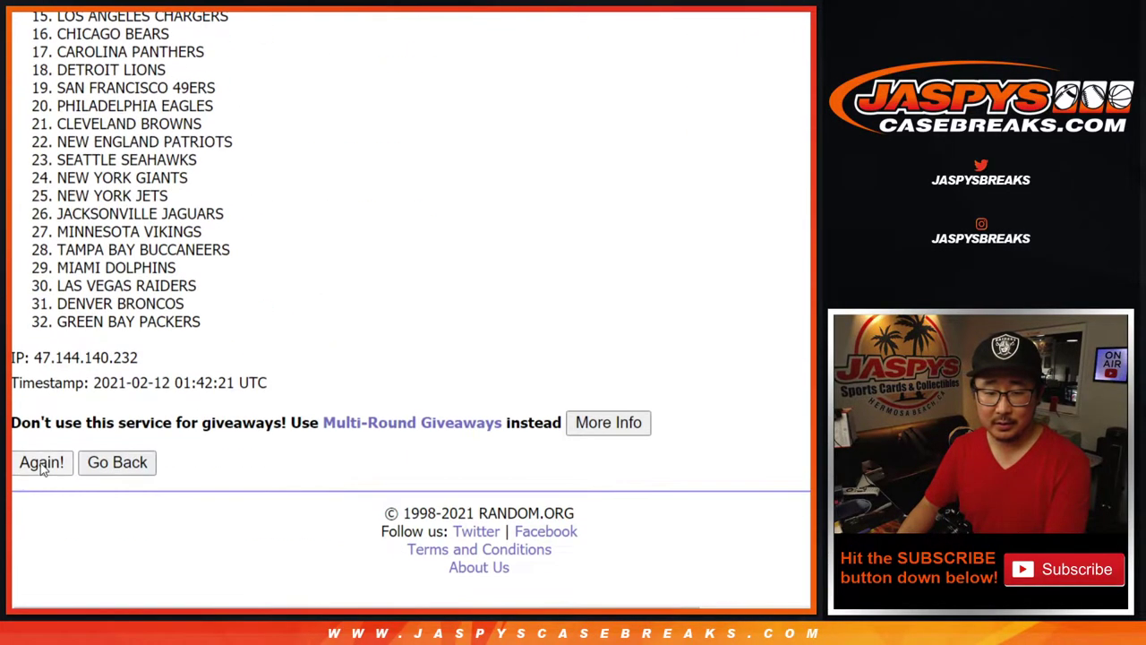
left_click(42, 462)
scroll(199, 376, "down", 6)
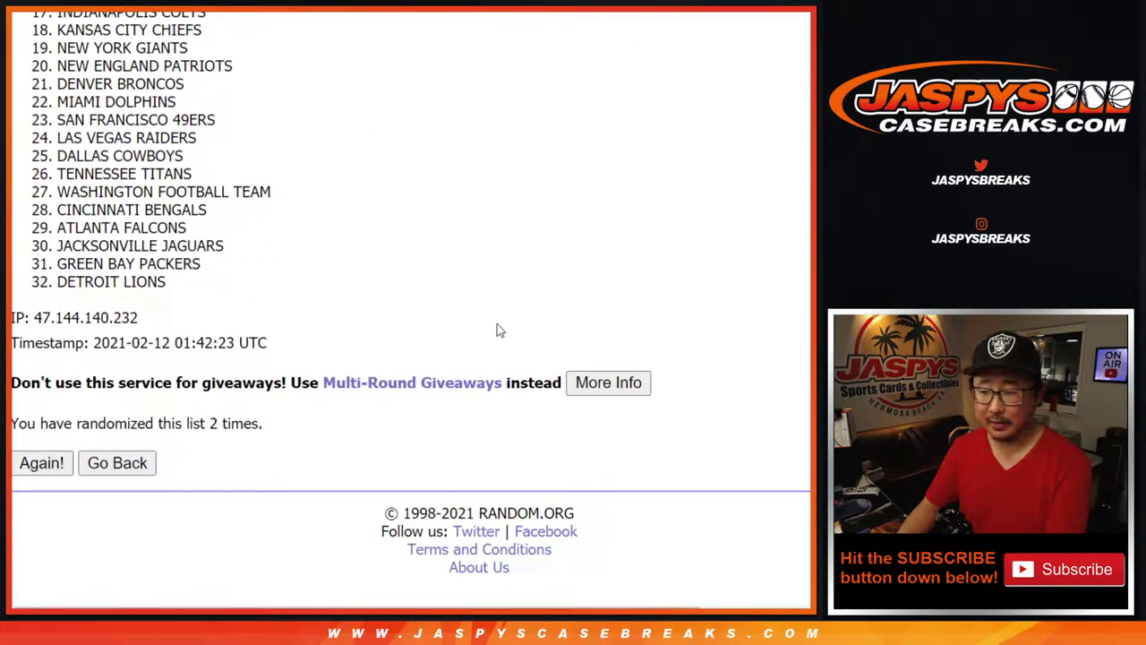
key("F5")
scroll(317, 376, "down", 5)
scroll(291, 373, "up", 4)
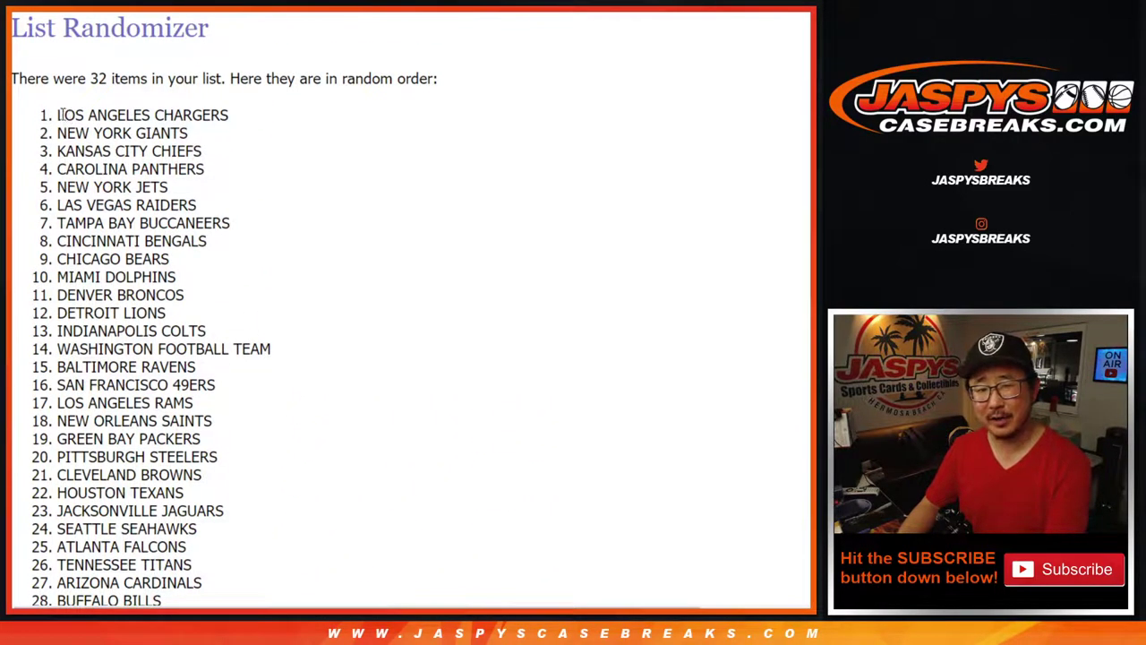
left_click_drag(53, 115, 246, 282)
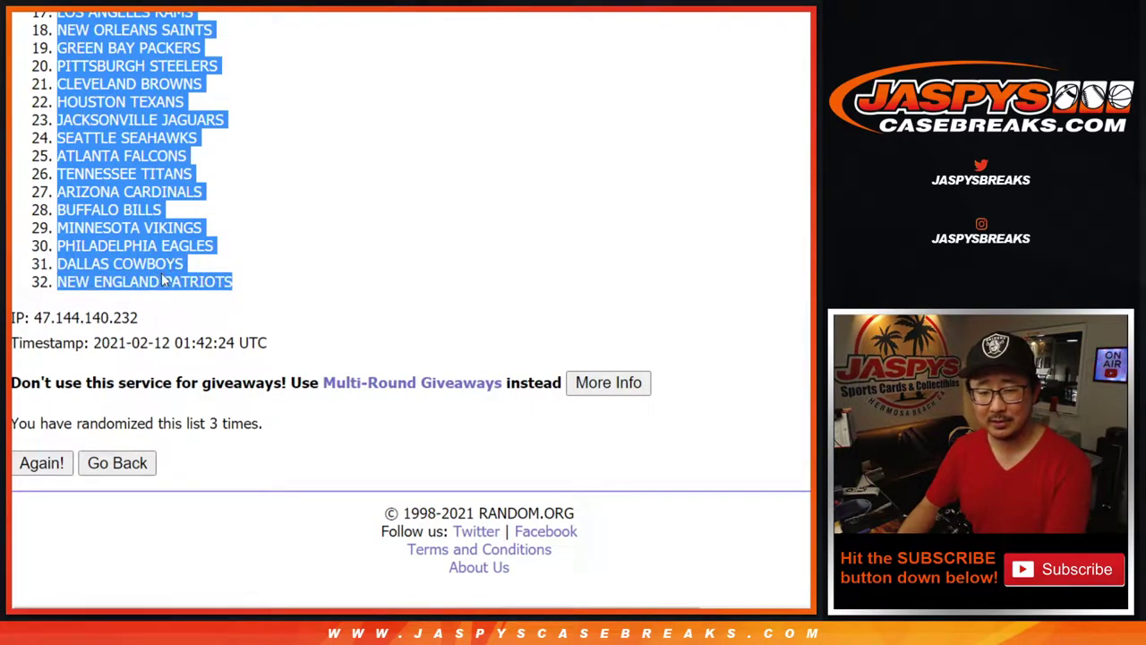
Paste the shuffled team list into column B starting at B1
key("alt+Tab")
left_click(169, 141)
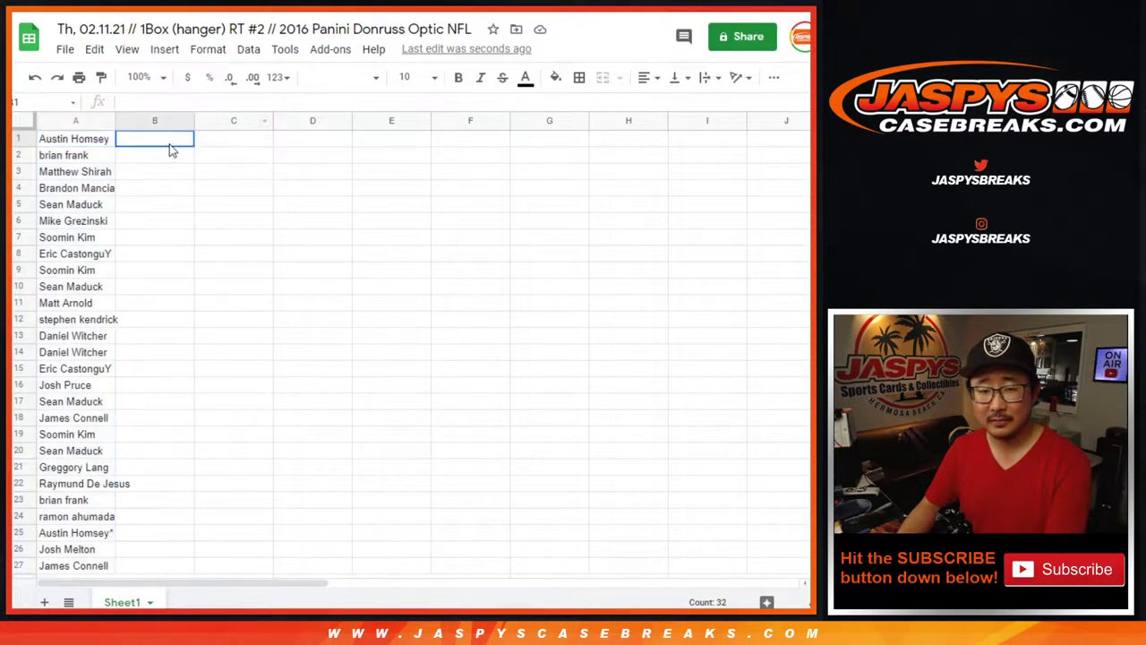
type("LOS ANGELES CHARGERS NEW YORK GIANTS KANSAS CITY CHIEFS CAROLINA PANTHERS NEW YORK JETS LAS VEGAS RAIDERS TAMPA BAY BUCCANEERS CINCINNATI BENGALS CHICAGO BEARS MIAMI DOLPHINS DENVER BRONCOS DETROIT LIONS INDIANAPOLIS COLTS WASHINGTON FOOTBALL TEAM BALTIMORE RAVENS SAN FRANCISCO 49ERS LOS ANGELES RAMS NEW ORLEANS SAINTS GREEN BAY PACKERS PITTSBURGH STEELERS CLEVELAND BROWNS HOUSTON TEXANS JACKSONVILLE JAGUARS SEATTLE SEAHAWKS ATLANTA FALCONS TENNESSEE TITANS ARIZONA CARDINALS BUFFALO BILLS MINNESOTA VIKINGS PHILADELPHIA EAGLES DALLAS COWBOYS NEW ENGLAND PATRIOTS")
Set every cell in the sheet to Libre Baskerville, size 12
left_click(25, 122)
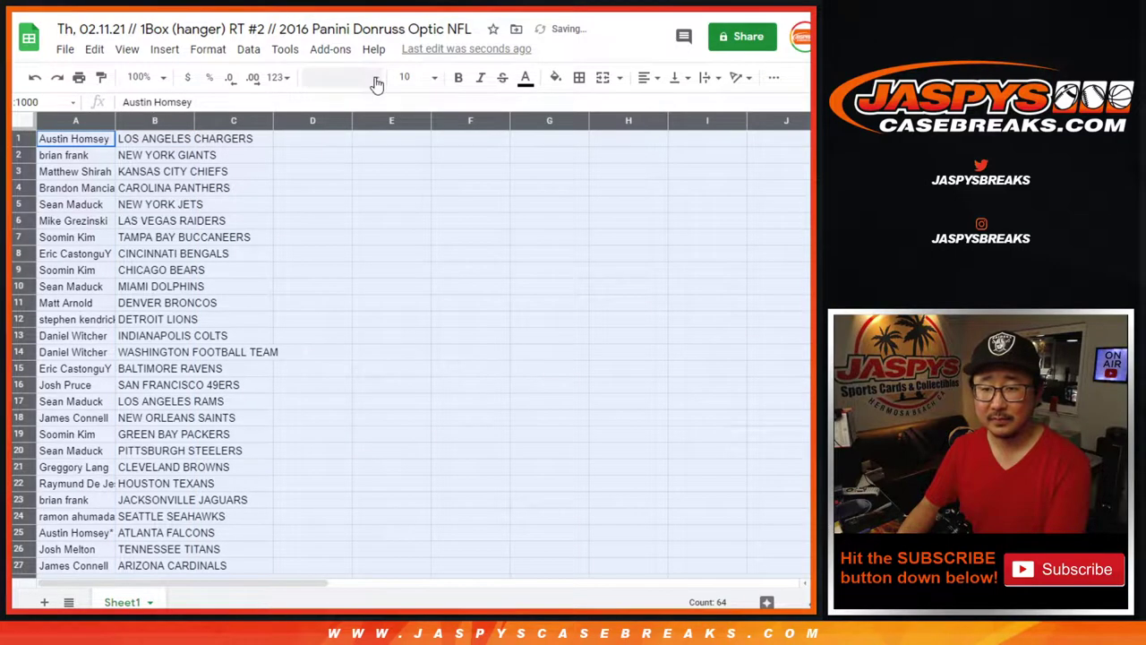
left_click(371, 77)
left_click(379, 233)
left_click(424, 78)
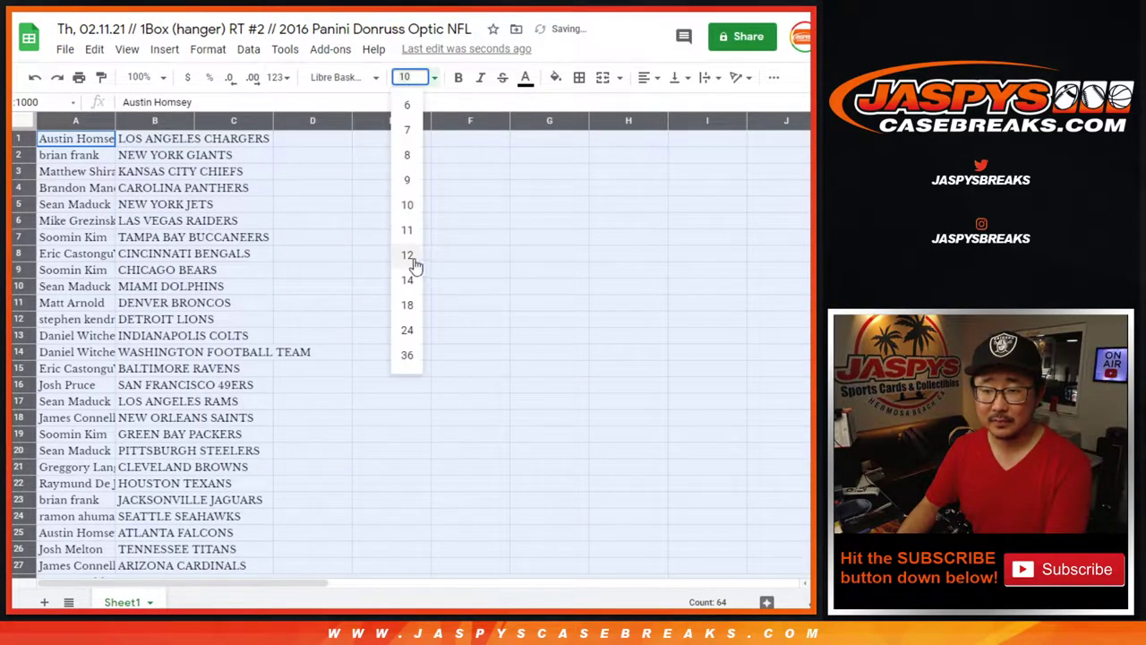
left_click(409, 259)
Zoom the sheet to 125% and auto-fit columns A and B to their contents
left_click(141, 77)
left_click(147, 206)
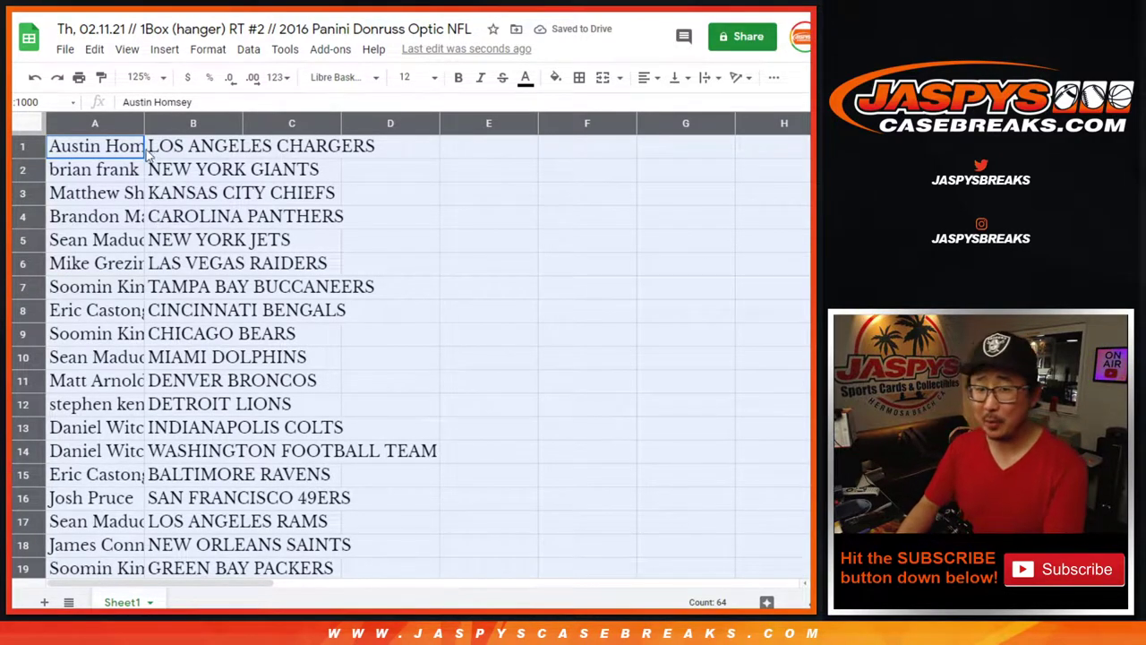
double_click(142, 122)
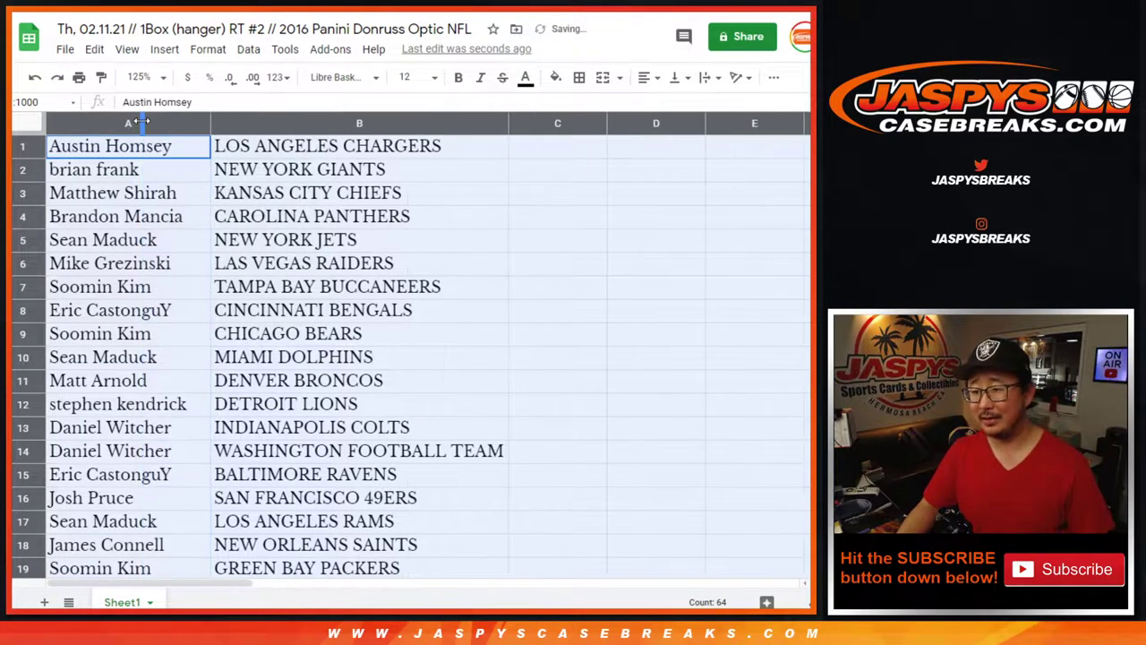
left_click(190, 146)
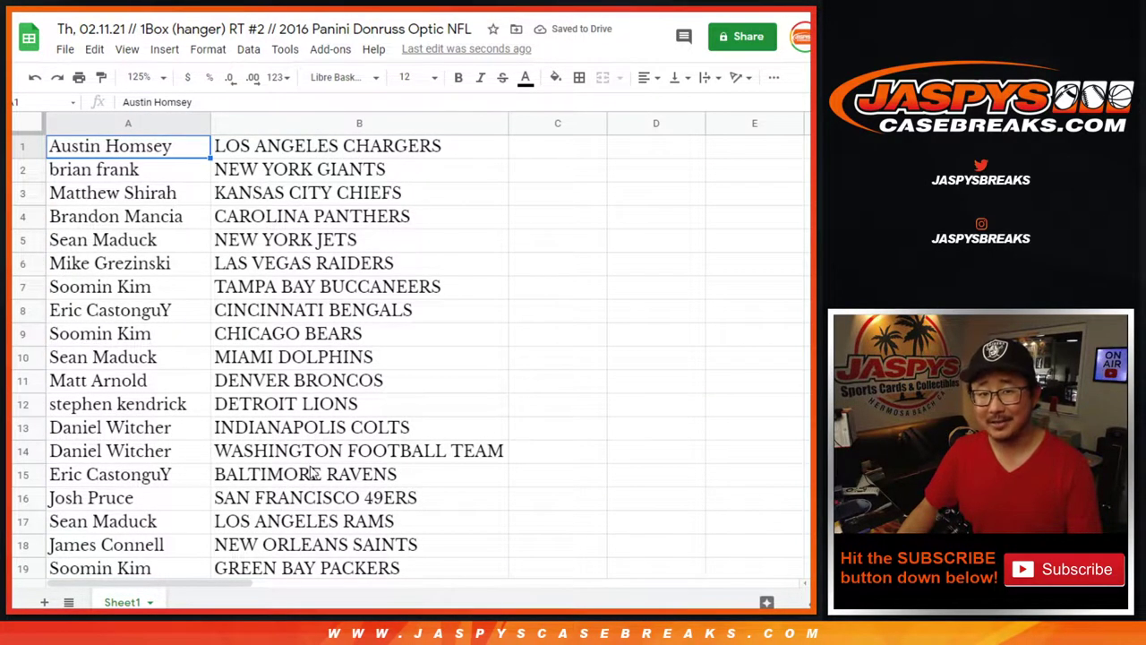
Select the first sixteen pairs, then rows 17 through 32 (A17:B32)
left_click(296, 504, "shift")
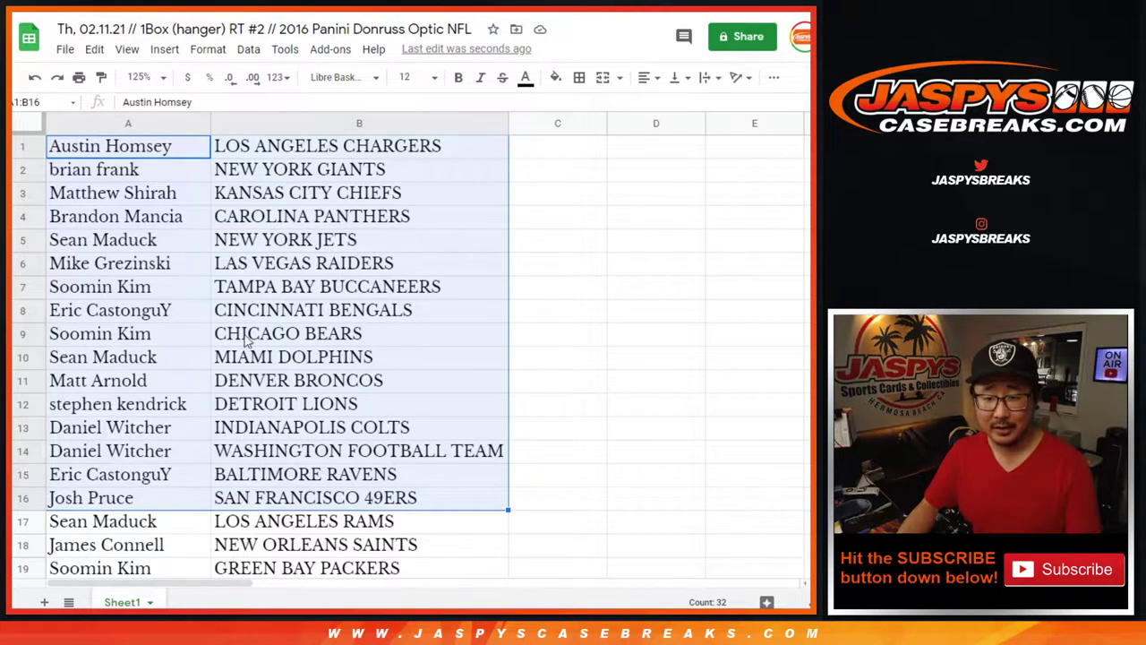
scroll(273, 456, "down", 5)
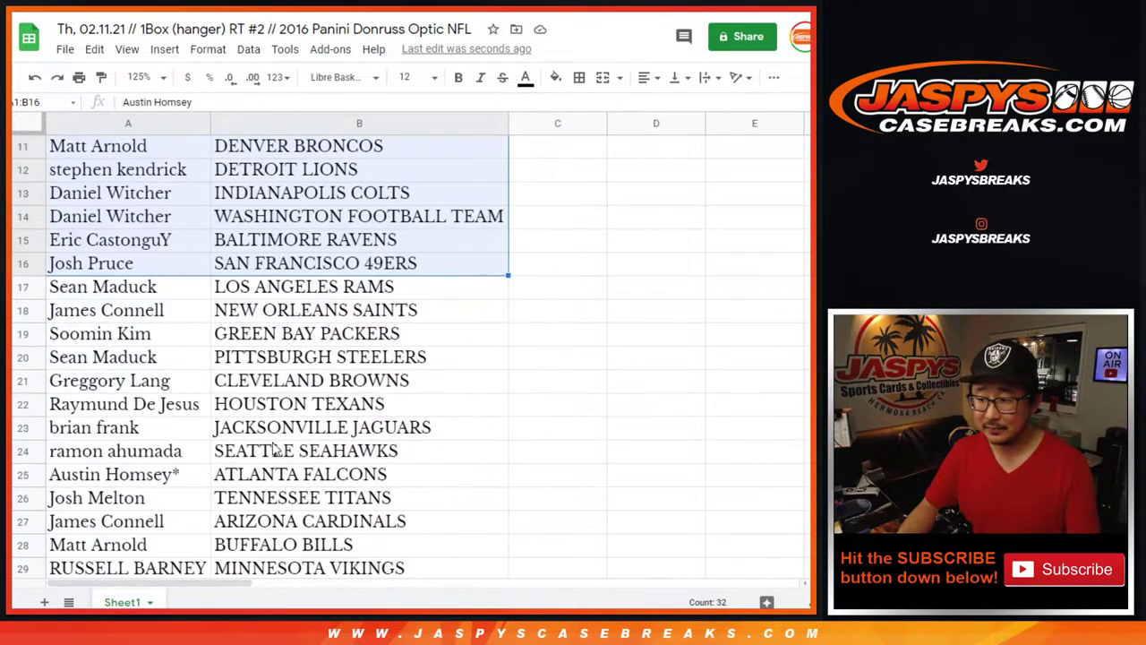
left_click(147, 175)
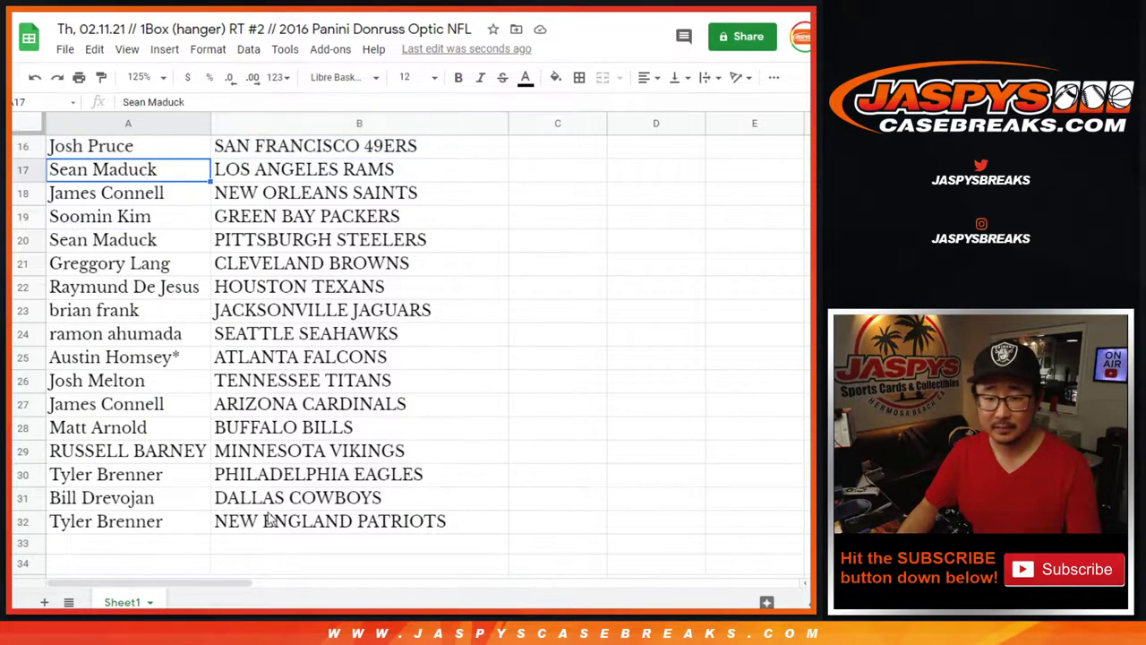
left_click(260, 524, "shift")
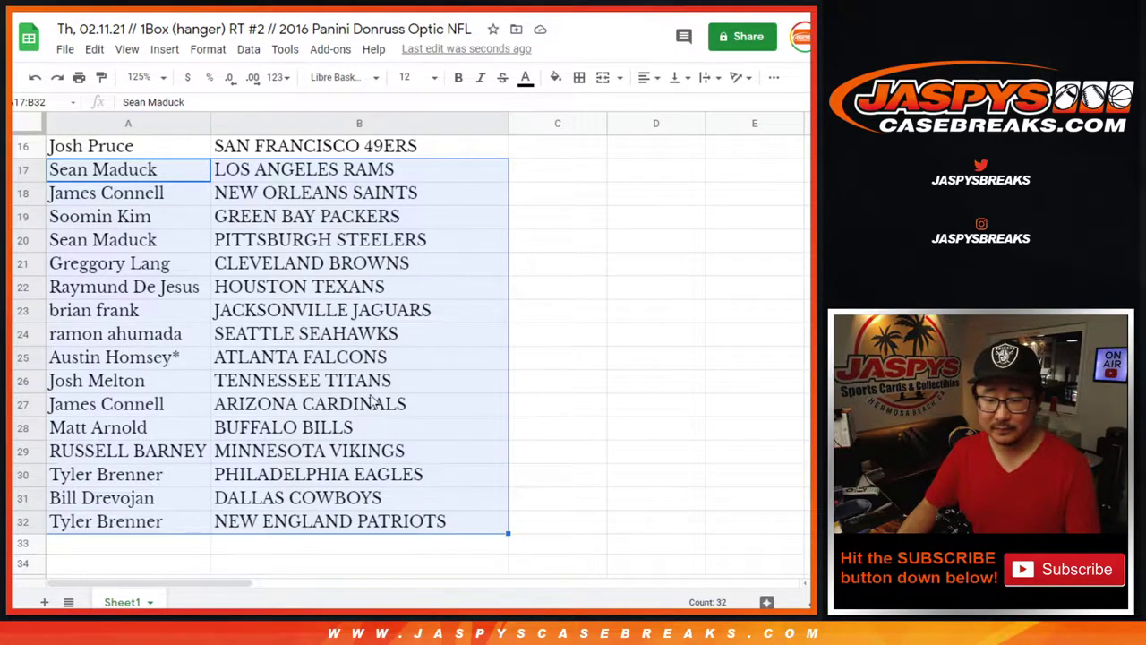
scroll(371, 399, "up", 5)
Zoom to 75% and sort the sheet A to Z by team in column B
left_click(143, 76)
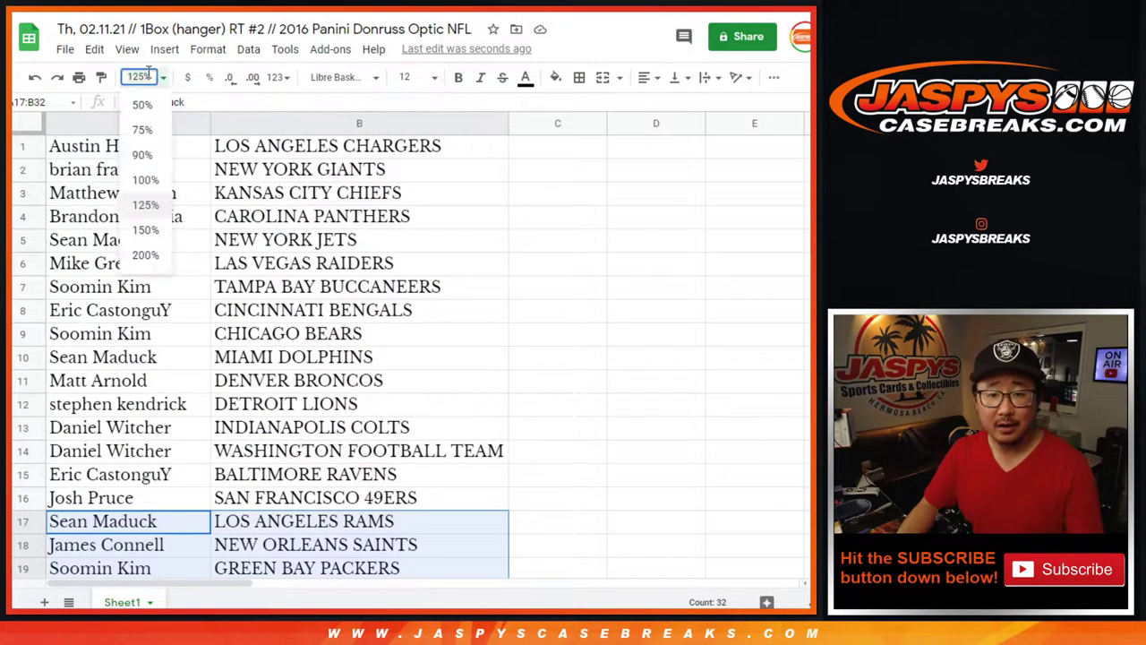
type("75")
key("Return")
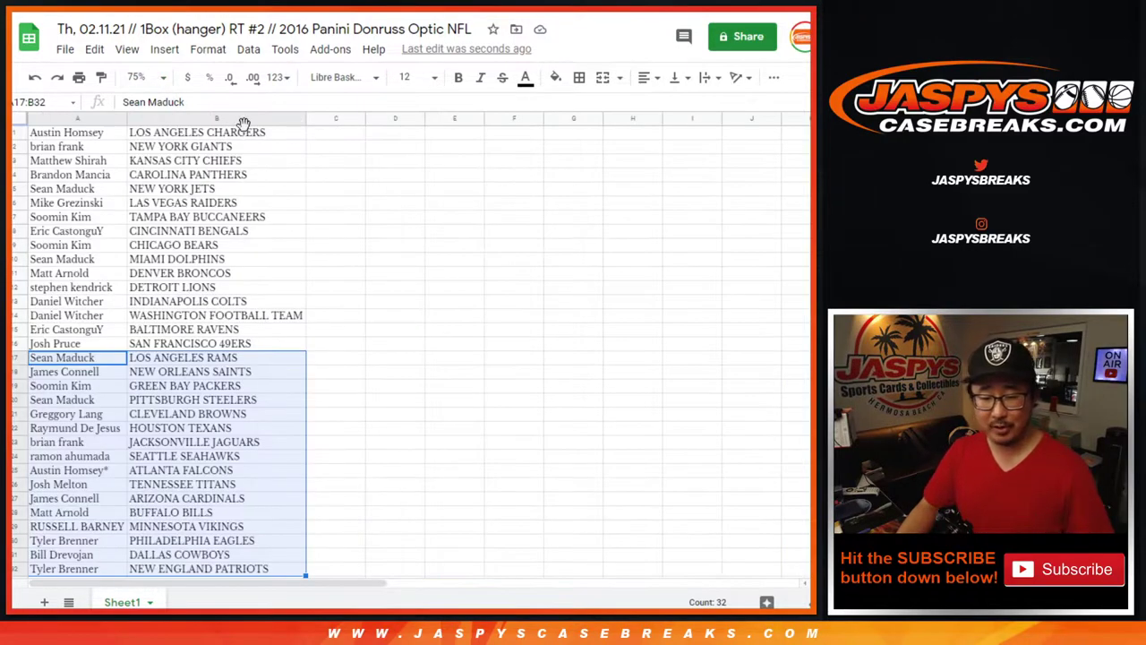
left_click(237, 118)
left_click(248, 49)
left_click(333, 77)
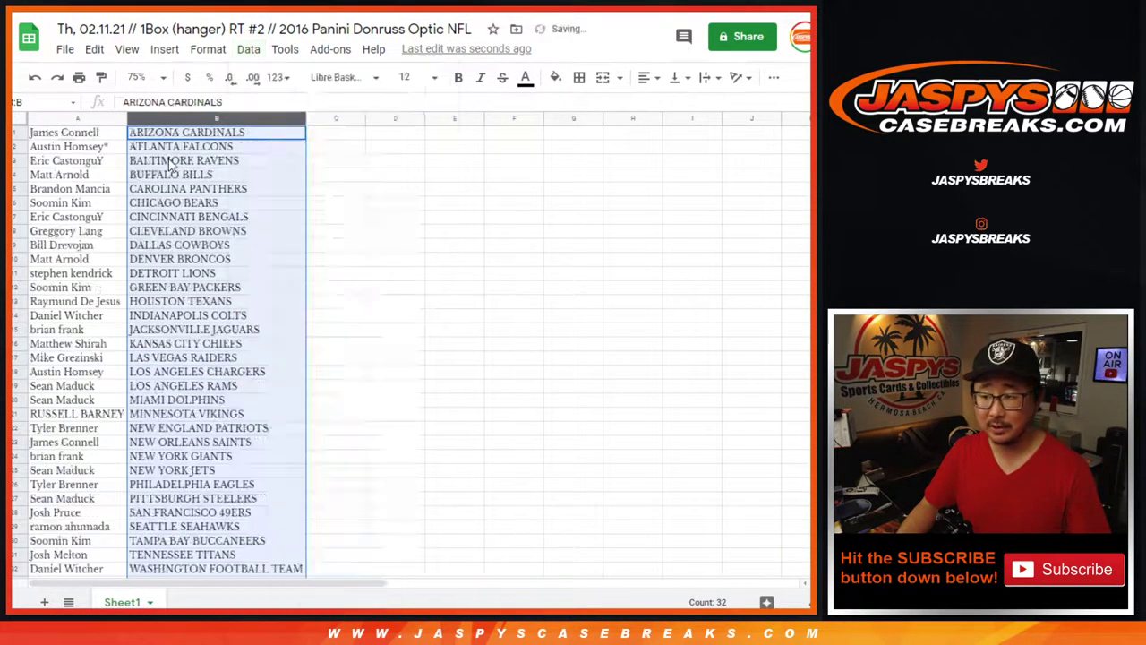
Apply all borders to every cell of the table A1:B32
left_click(114, 195)
key("ctrl+a")
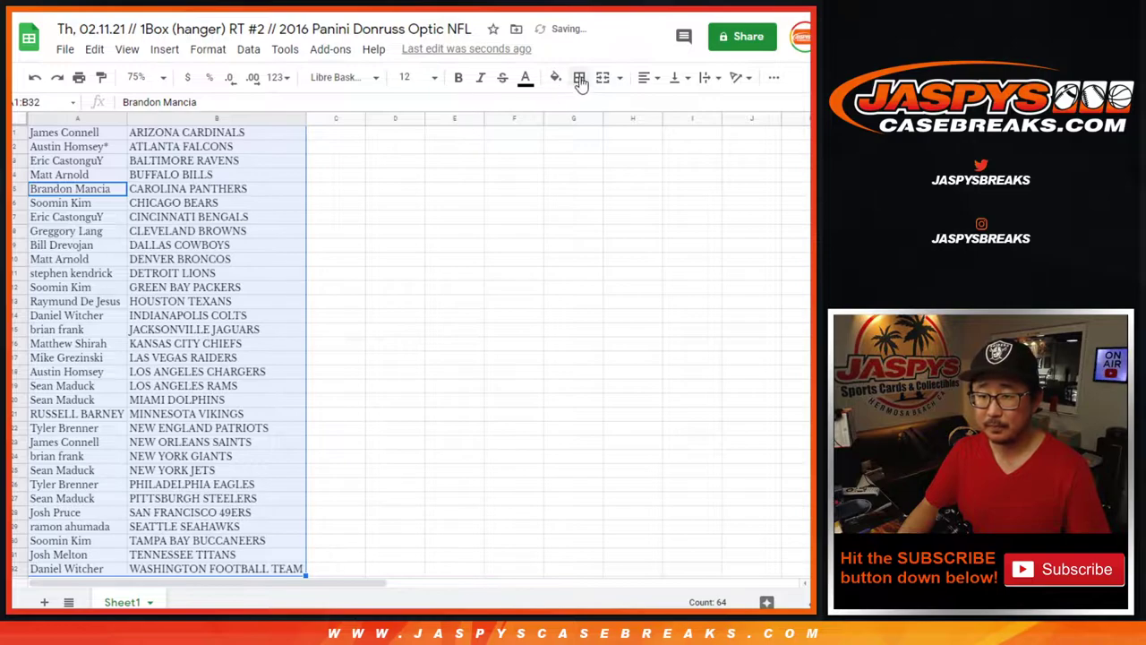
left_click(580, 77)
left_click(584, 107)
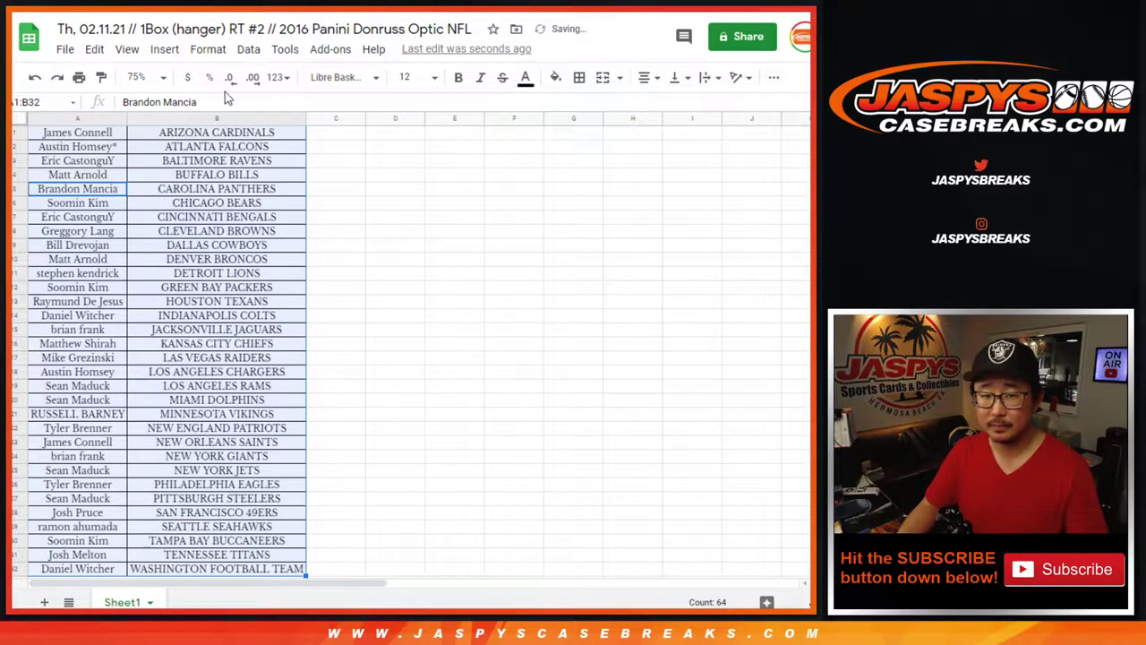
Set print settings to portrait with the workbook title in the header, and continue
left_click(79, 77)
left_click(743, 224)
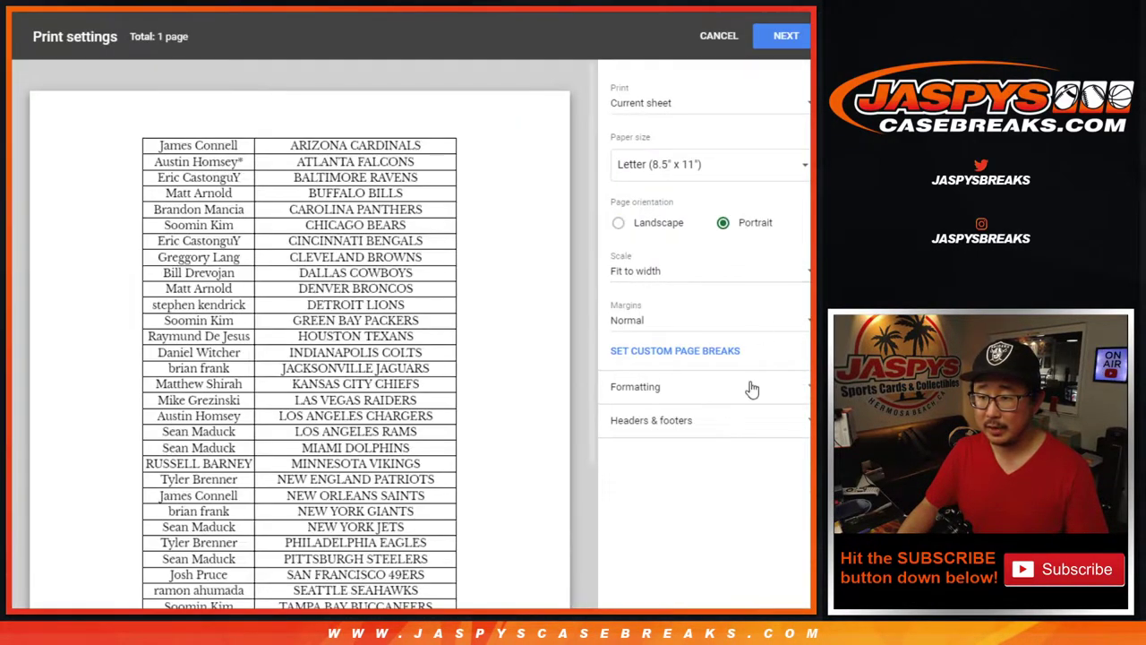
left_click(688, 429)
left_click(652, 481)
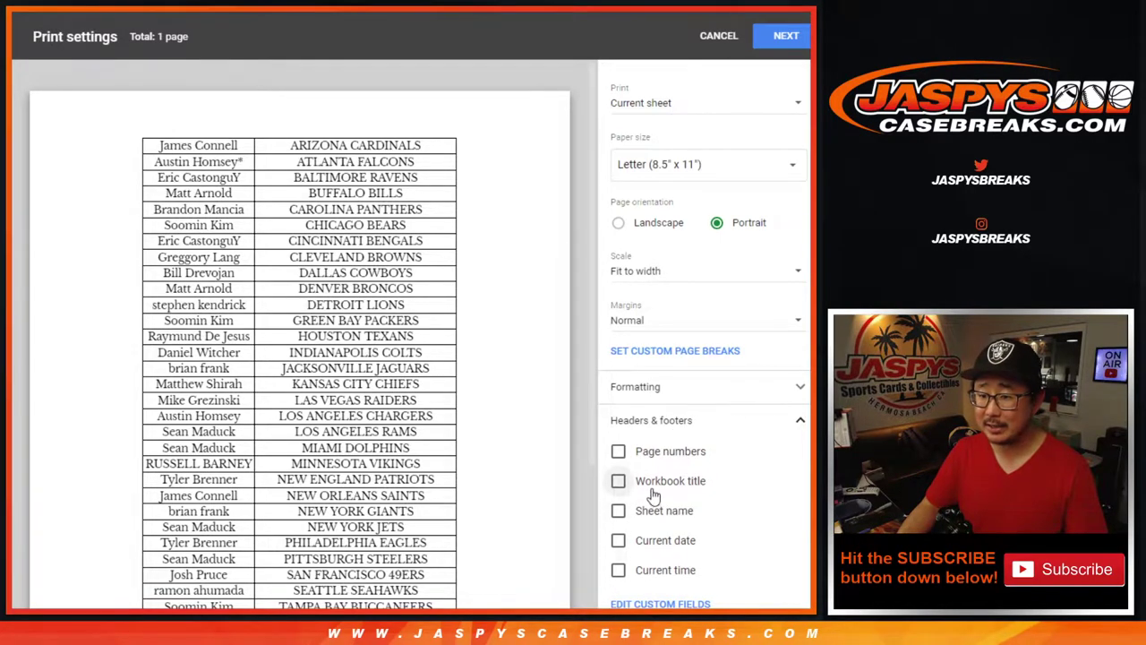
left_click(783, 37)
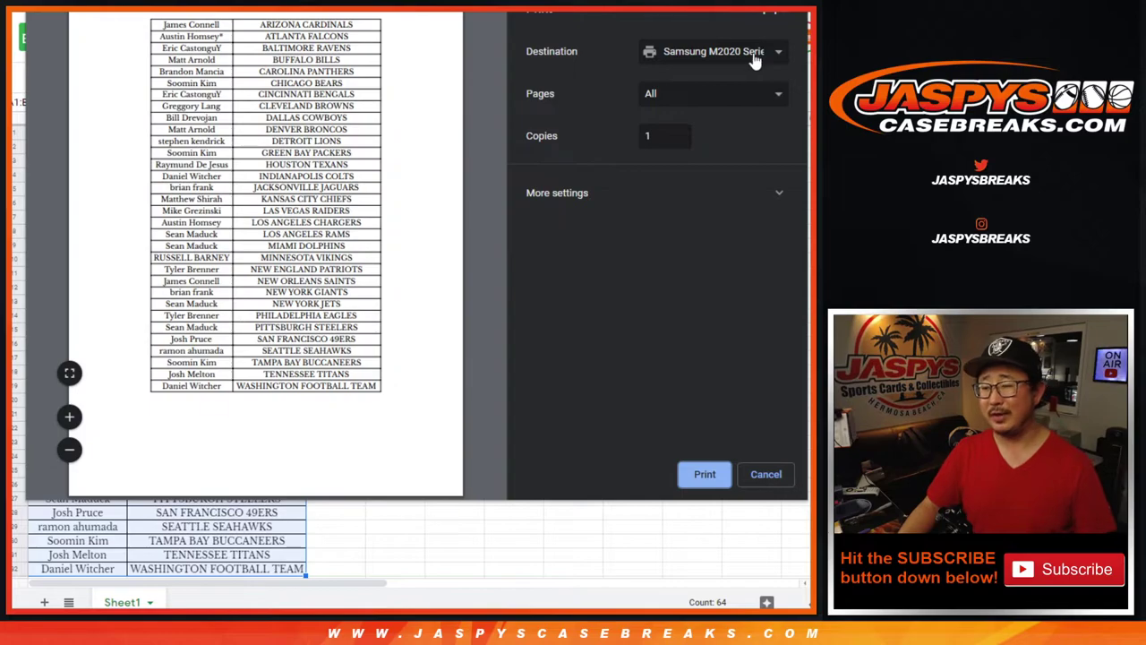
Send the bordered, team-sorted sheet to the printer
left_click(703, 476)
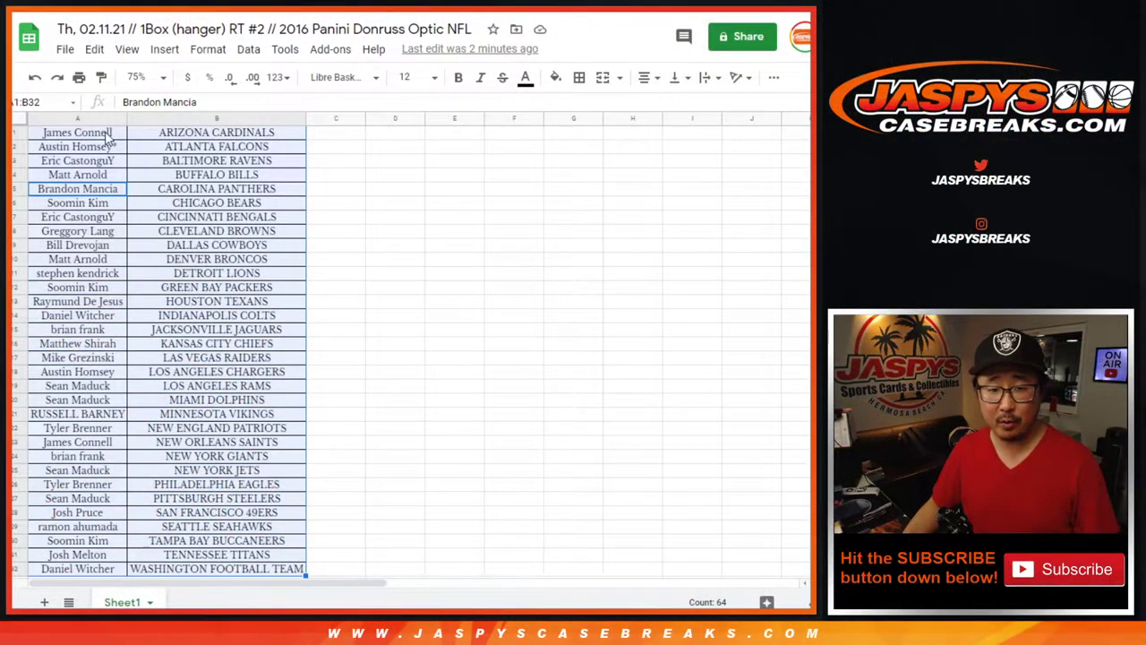
Copy names A1:A32 and paste them into the RANDOM.ORG List Randomizer entry box
left_click(108, 135)
scroll(125, 435, "down", 5)
left_click(97, 373, "shift")
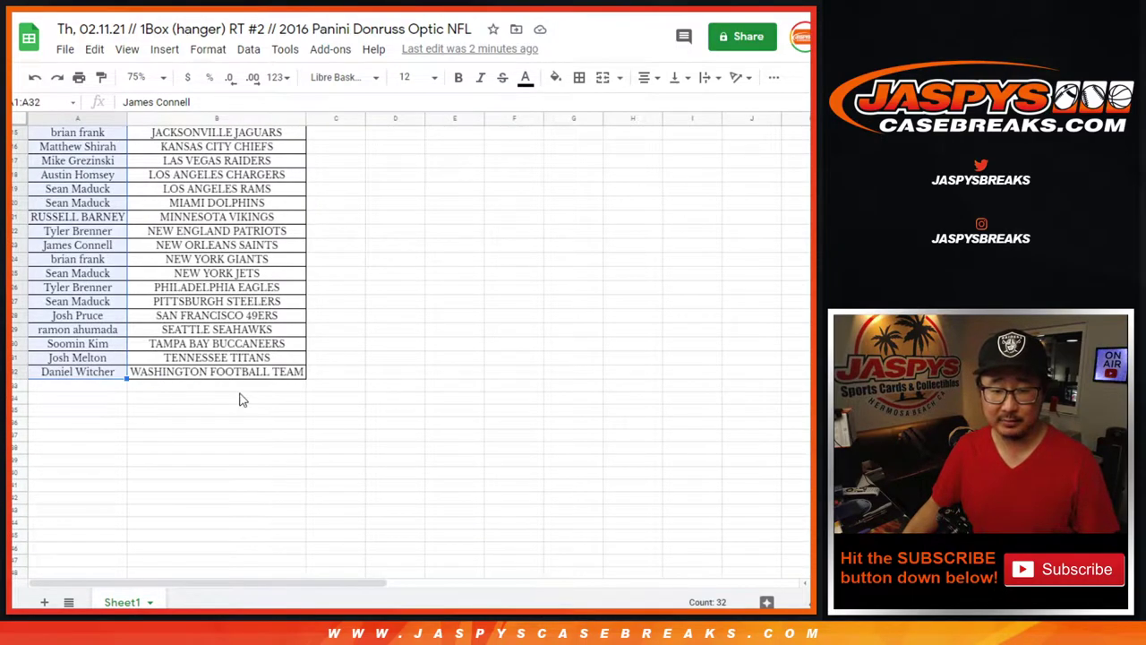
scroll(243, 391, "up", 5)
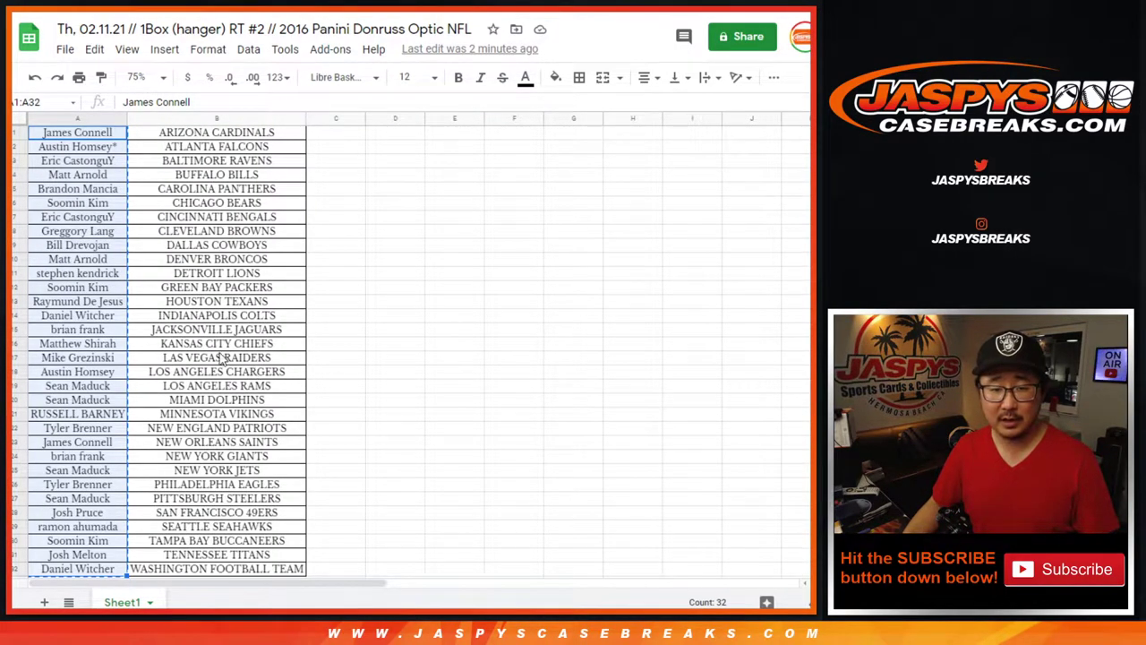
scroll(215, 352, "down", 1)
scroll(215, 352, "up", 1)
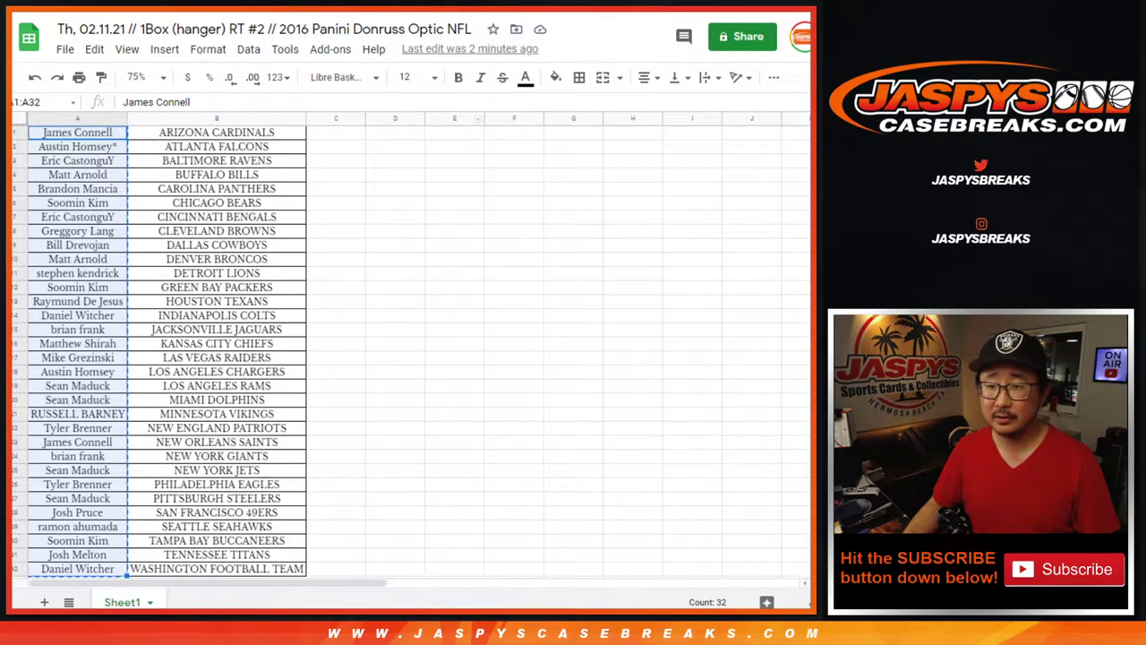
key("alt+Tab")
left_click(402, 295)
scroll(435, 323, "up", 5)
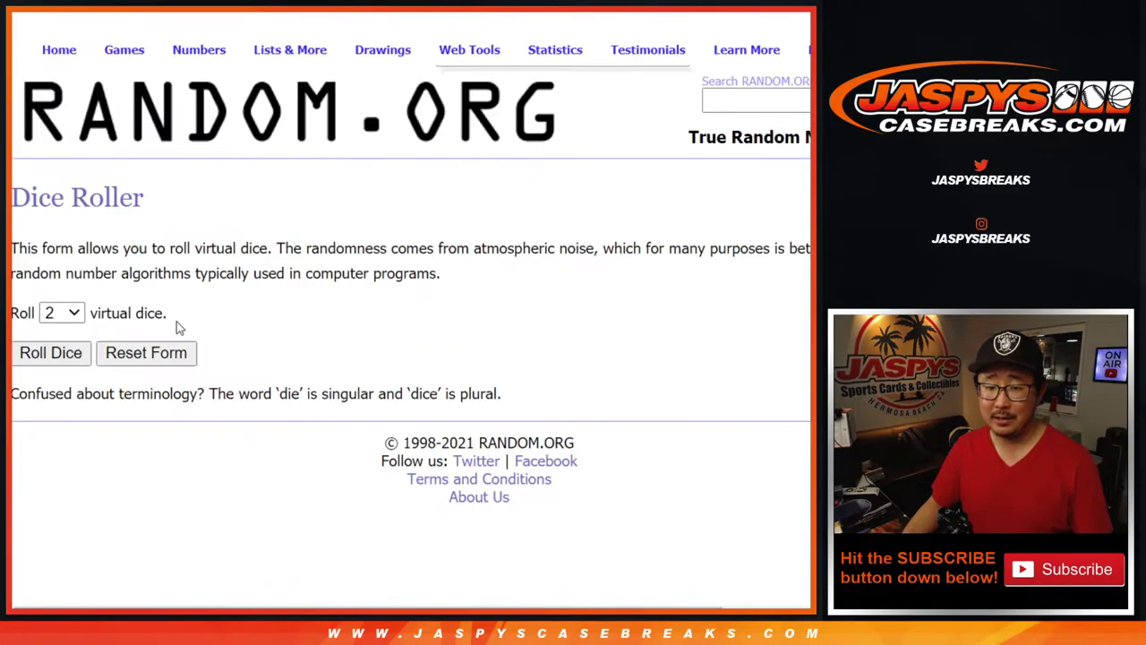
Roll two dice (3 and 5, totalling 8) and randomize the 32-name list eight times
left_click(76, 353)
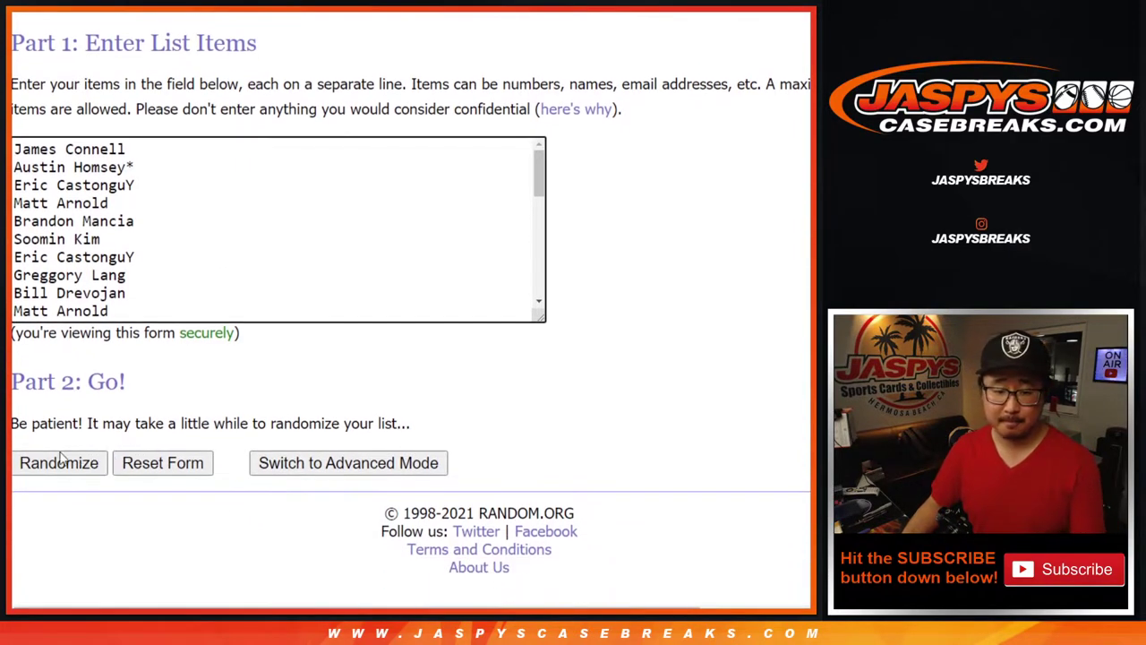
left_click(51, 463)
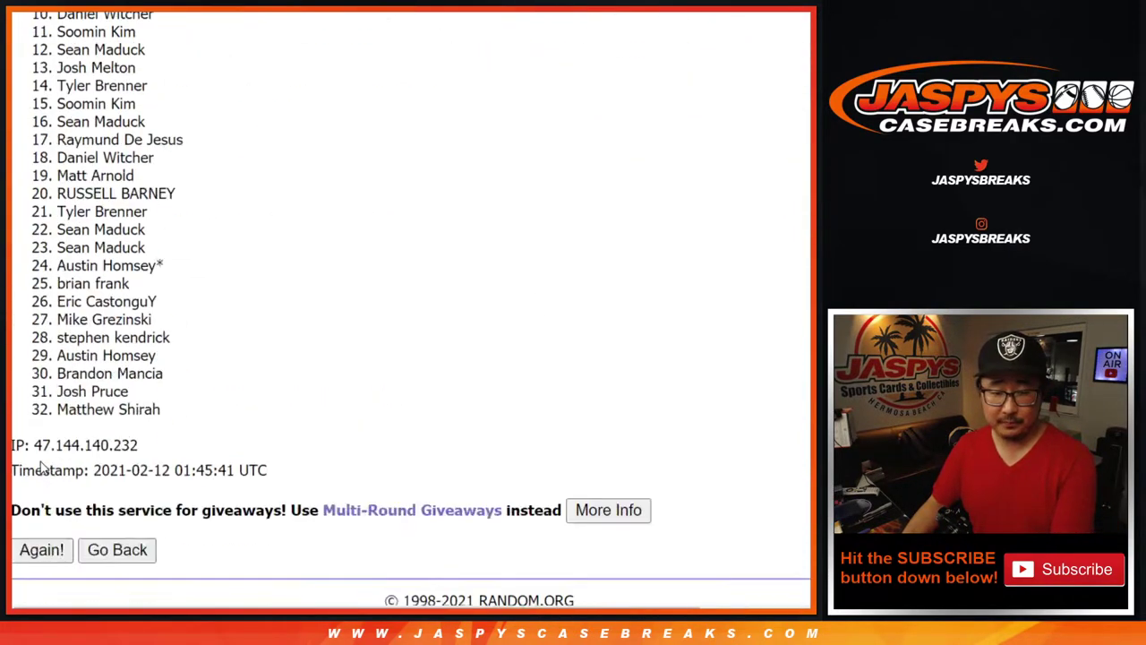
left_click(41, 463)
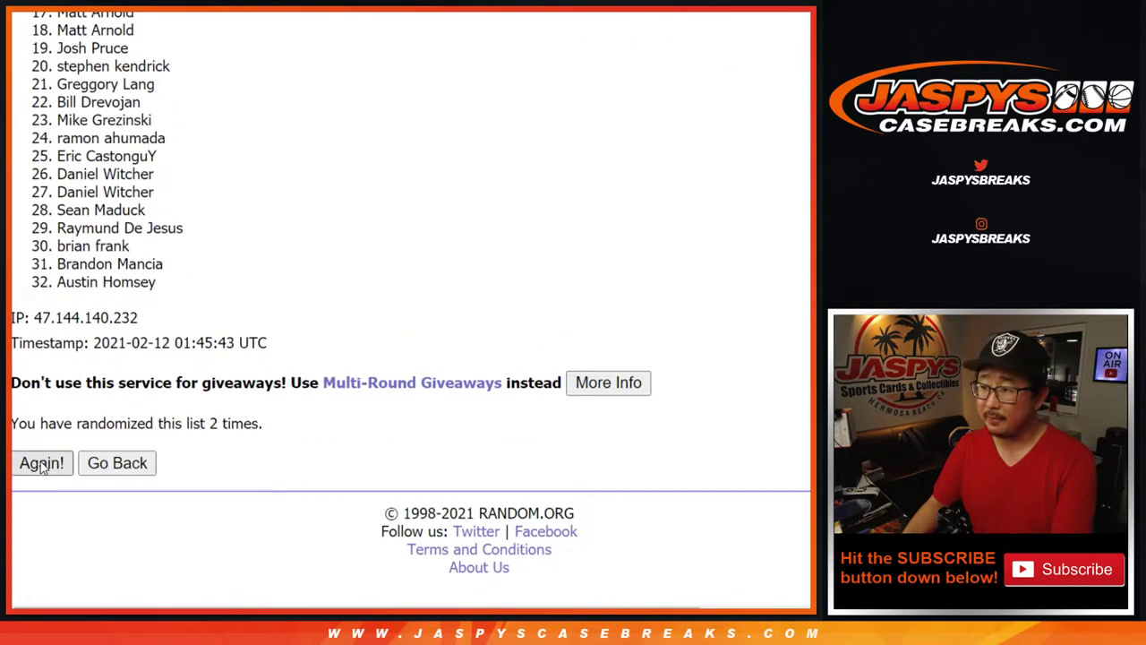
left_click(42, 463)
left_click(42, 463)
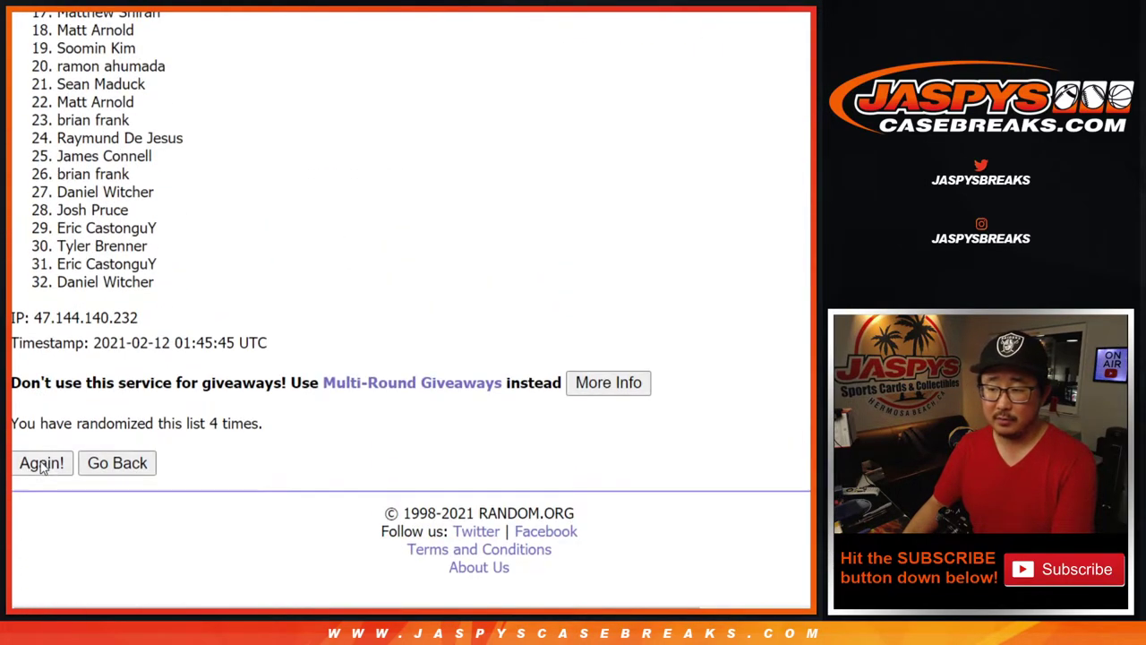
left_click(42, 462)
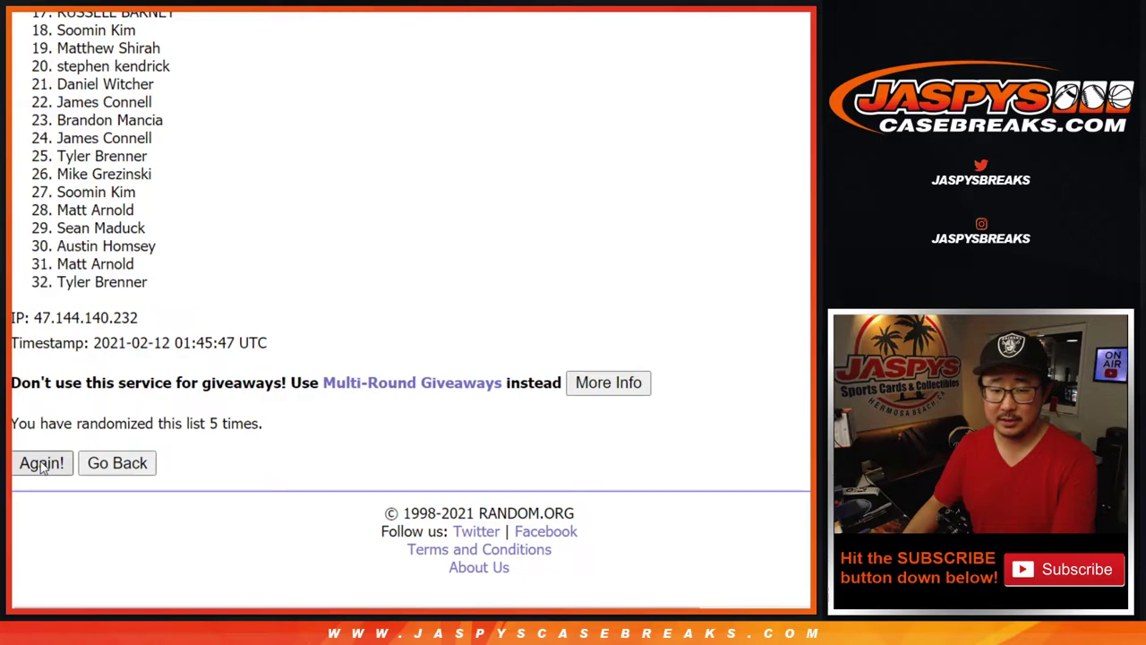
left_click(41, 463)
left_click(41, 463)
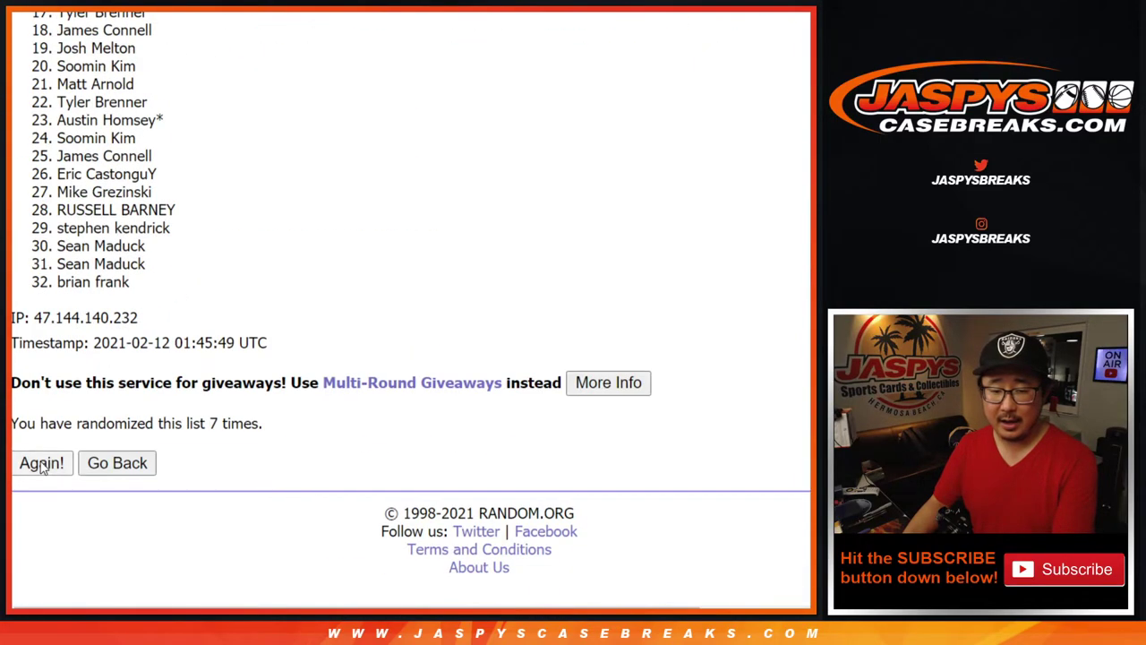
key("Return")
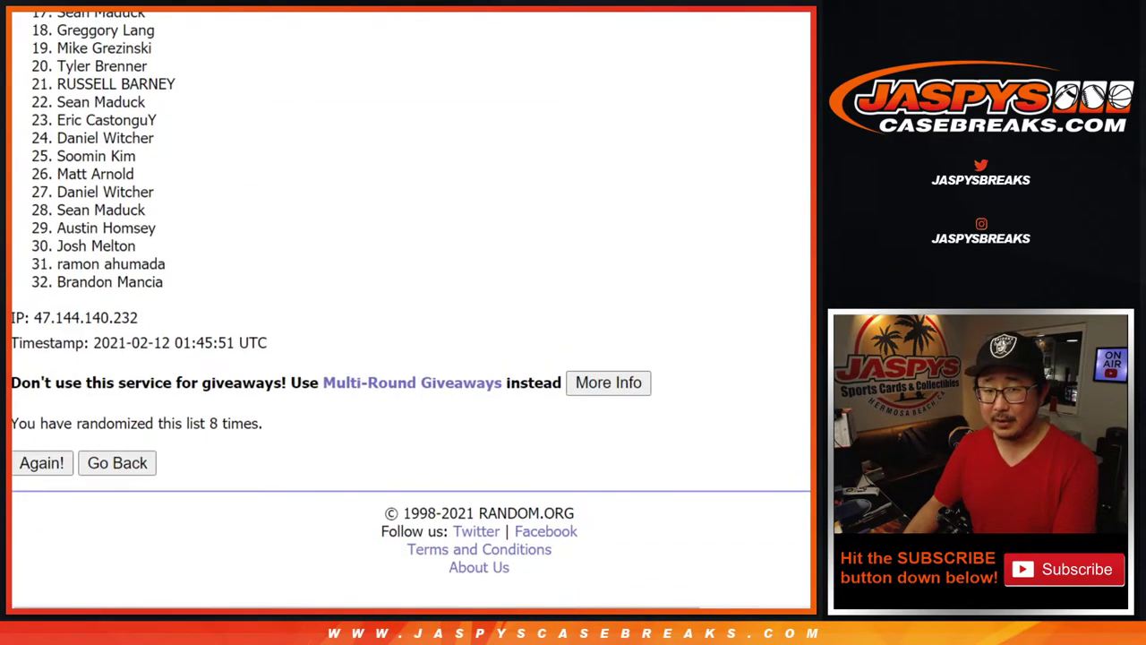
Scroll to the top of the final list and highlight names 1 through 9
scroll(411, 300, "up", 2)
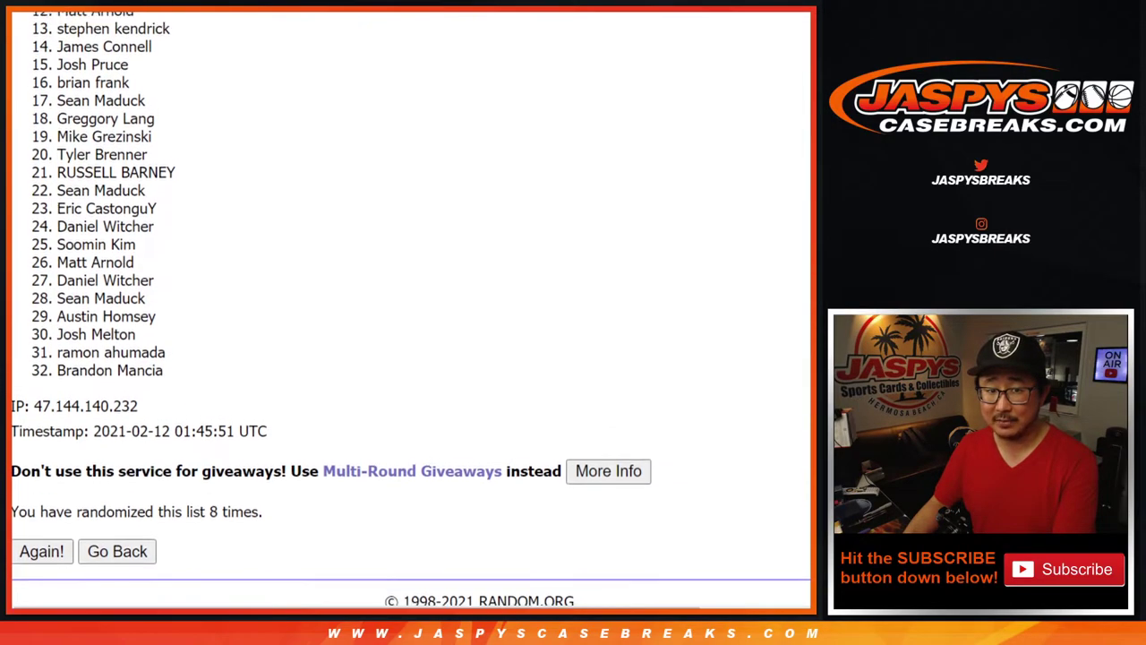
scroll(411, 308, "up", 1)
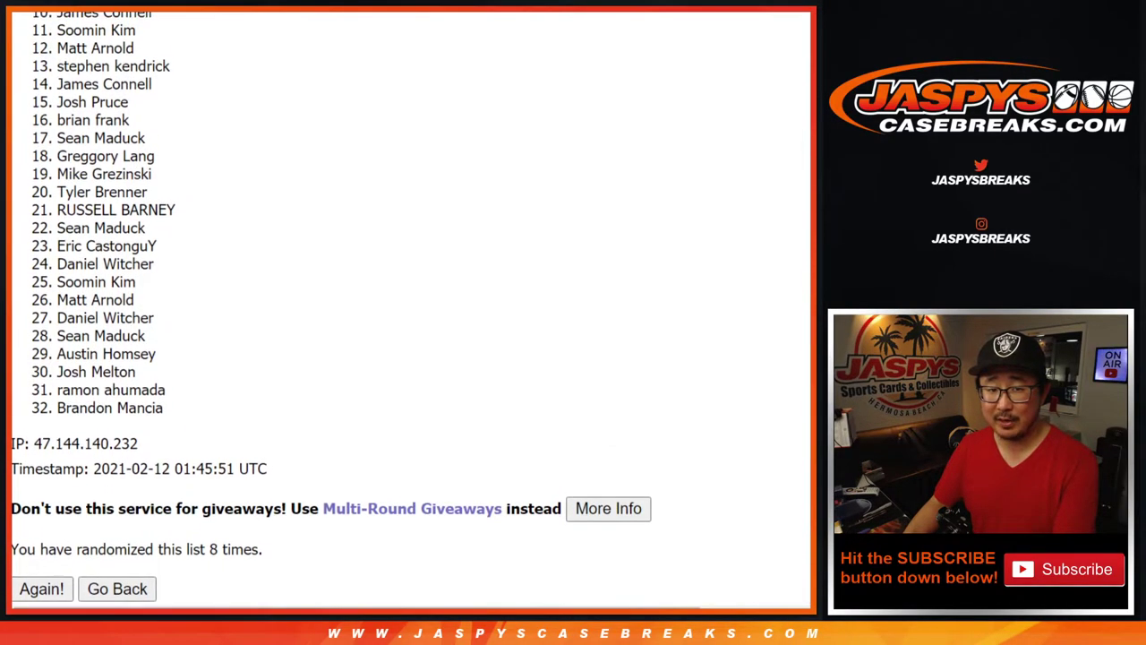
scroll(411, 305, "up", 1)
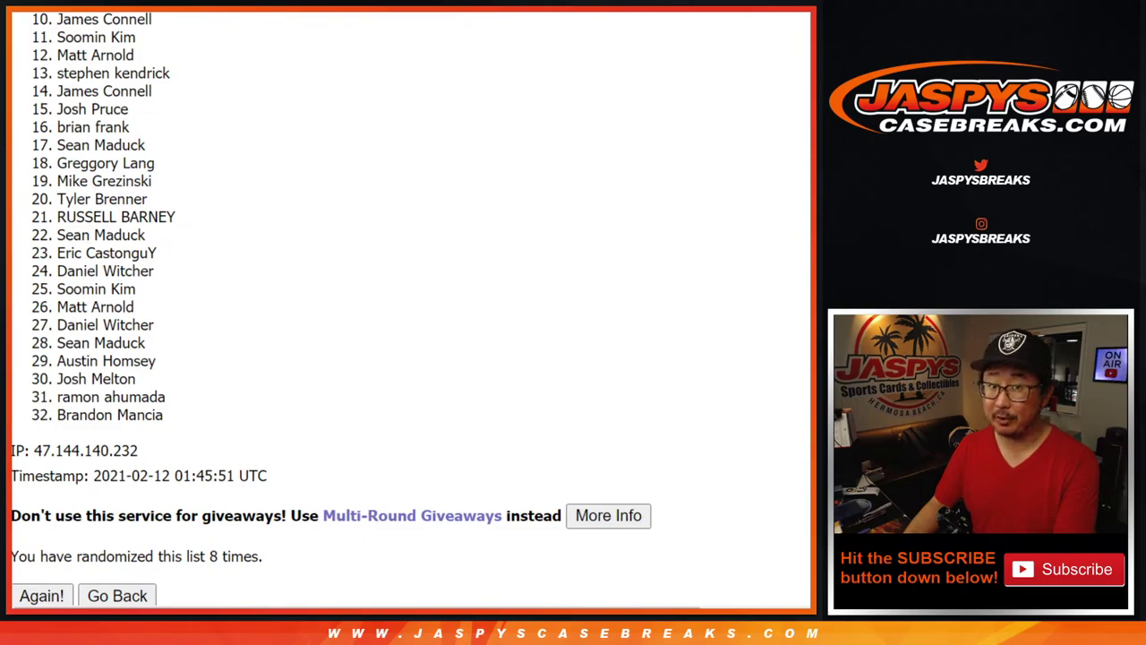
scroll(331, 308, "up", 2)
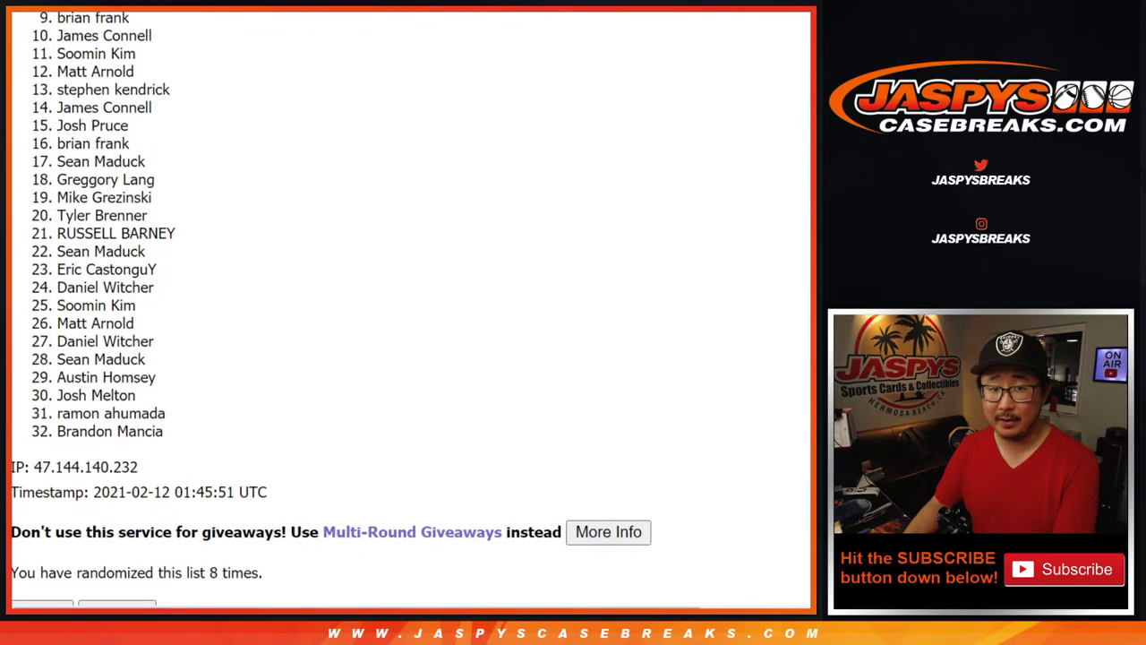
scroll(331, 308, "up", 2)
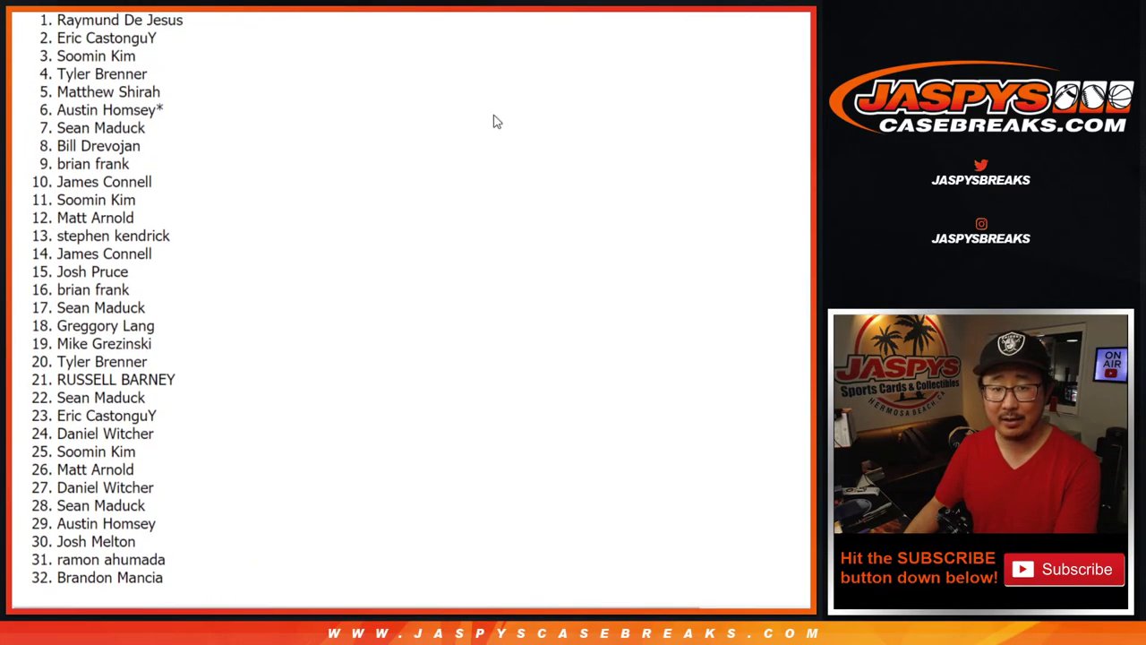
left_click_drag(59, 18, 176, 165)
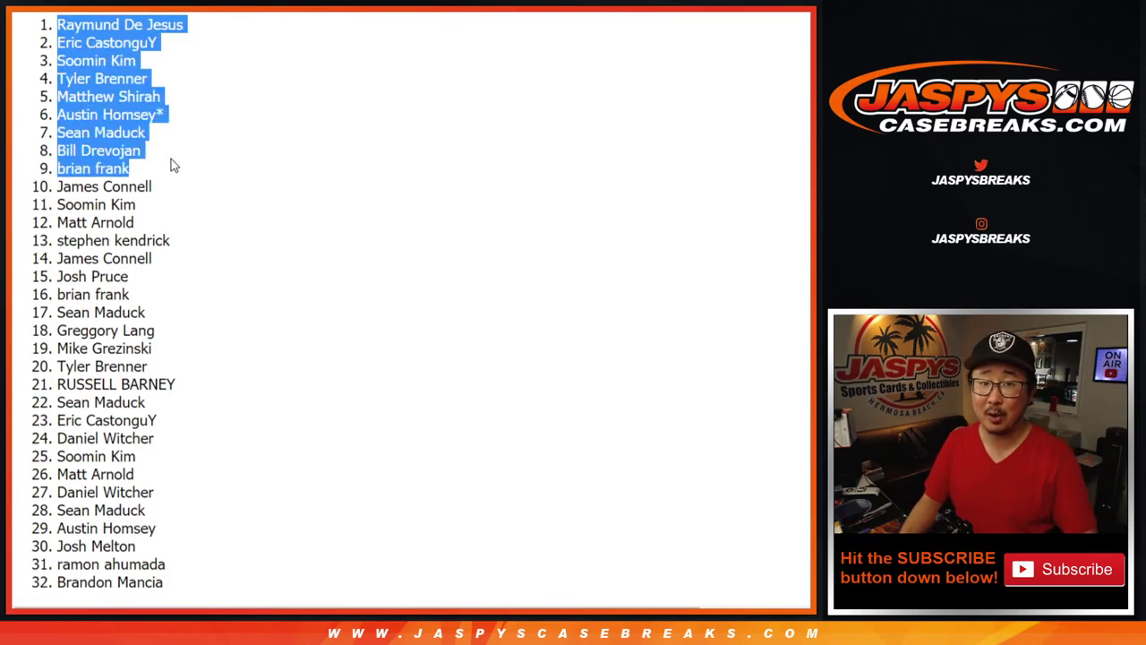